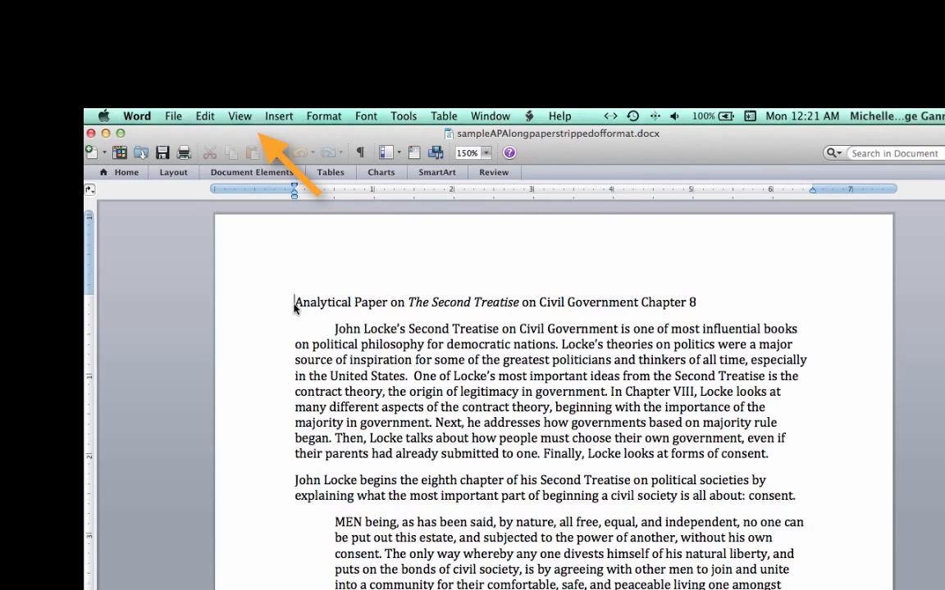
- Turn on the ribbon and review the page margin settings on the Layout tab
click(242, 119)
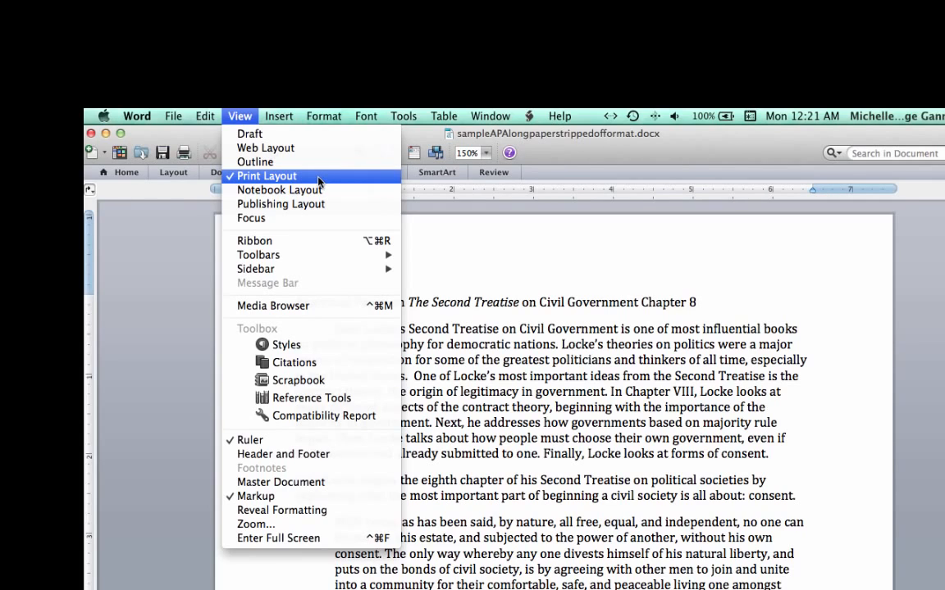
click(315, 248)
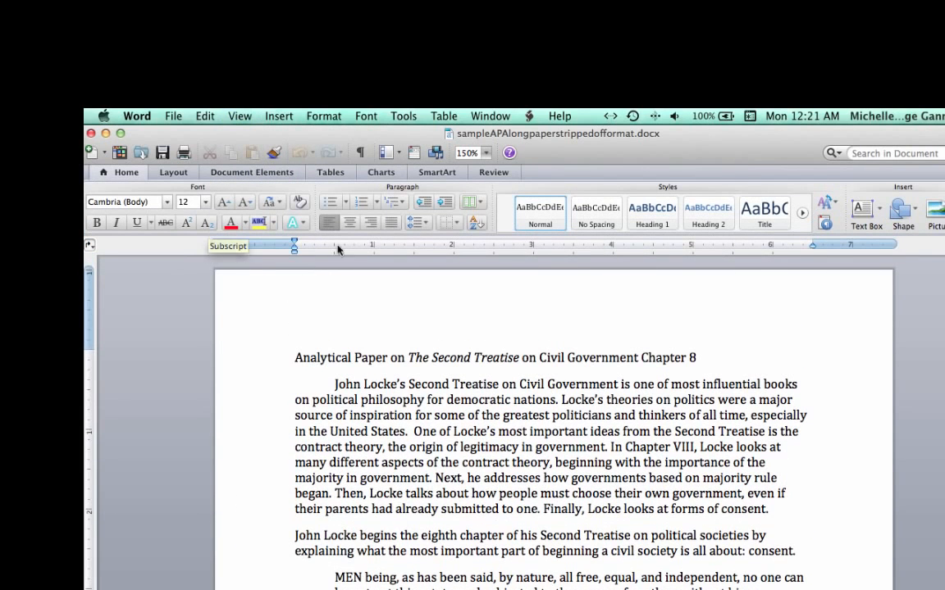
click(136, 173)
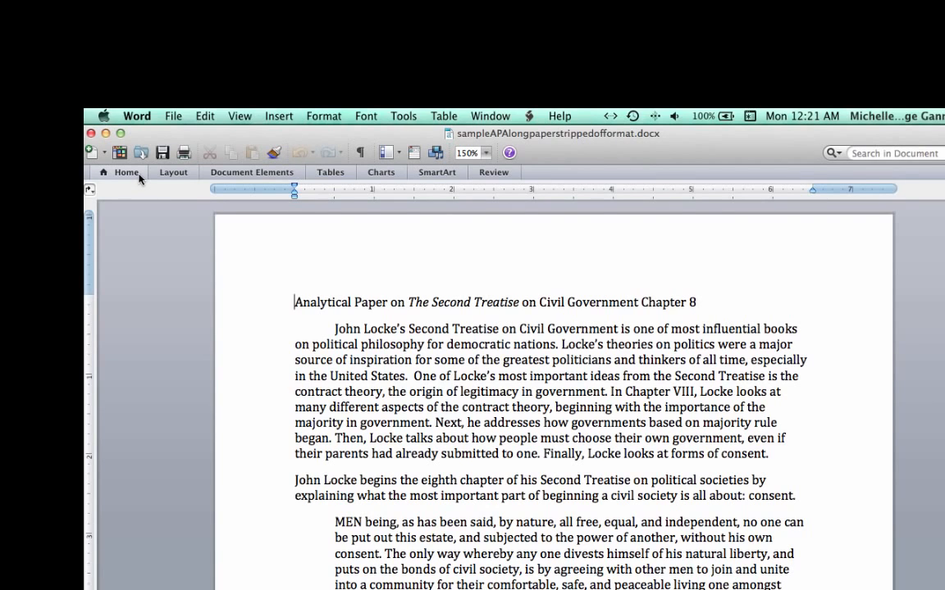
click(135, 173)
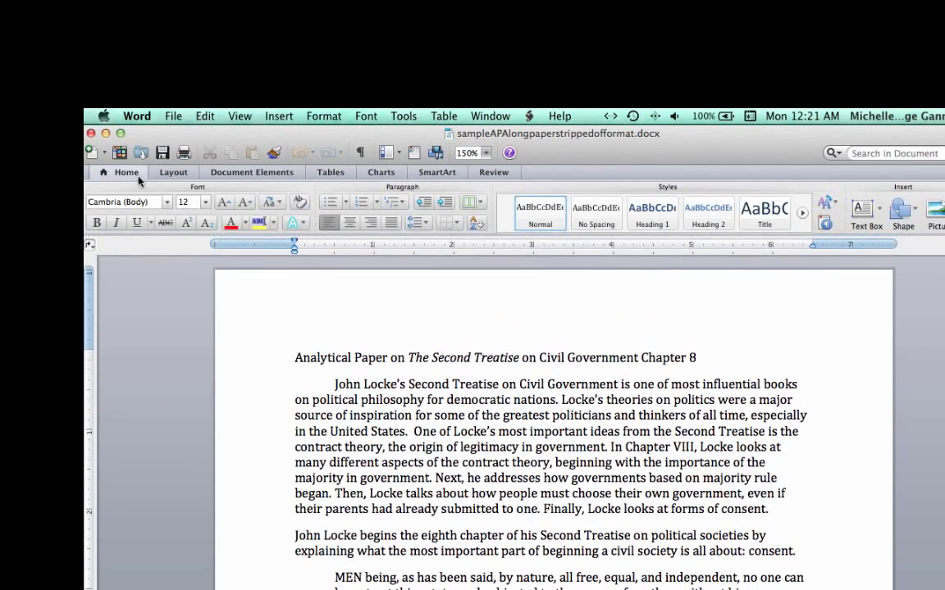
click(193, 175)
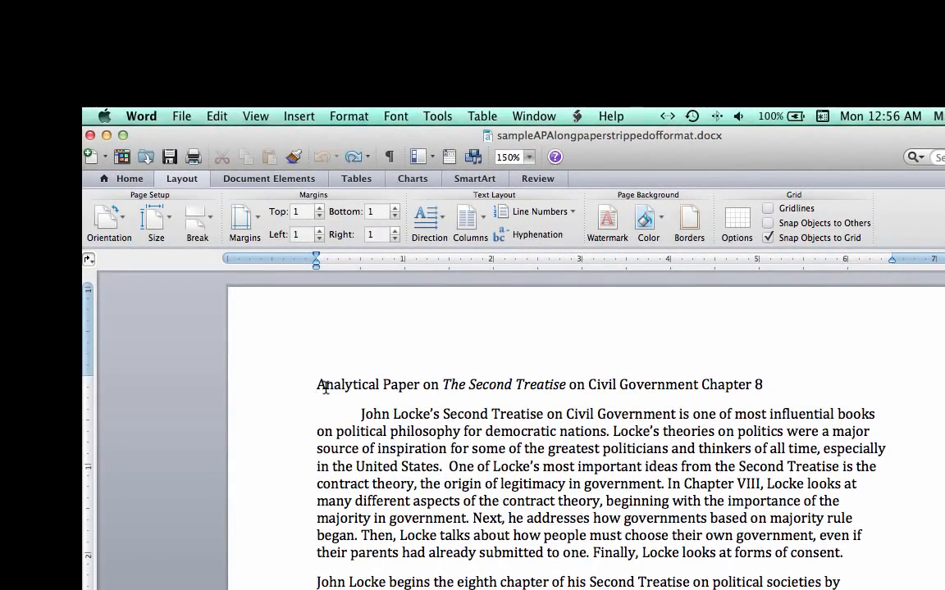
- Select the whole document and set its font to Times New Roman at size 12
click(218, 115)
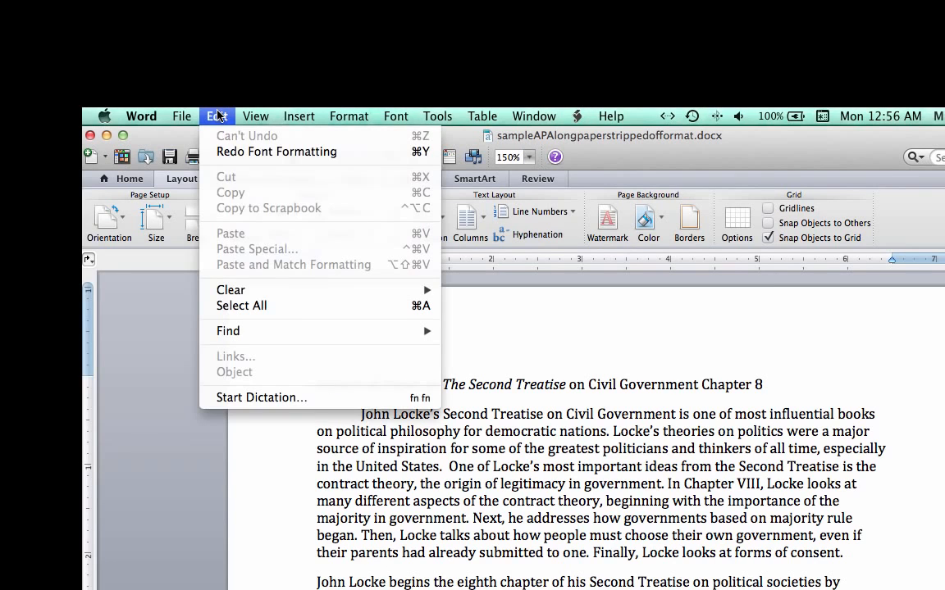
click(238, 306)
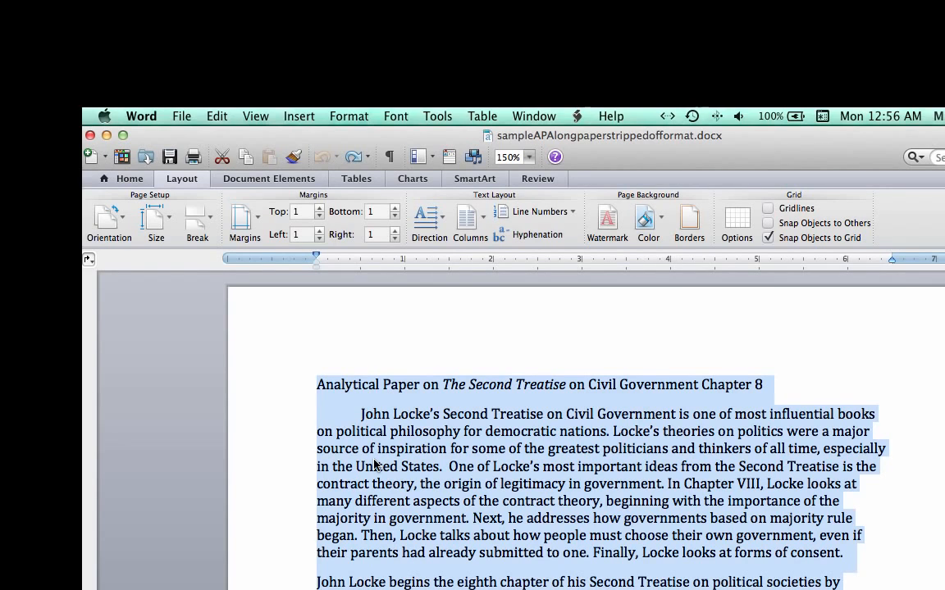
click(149, 180)
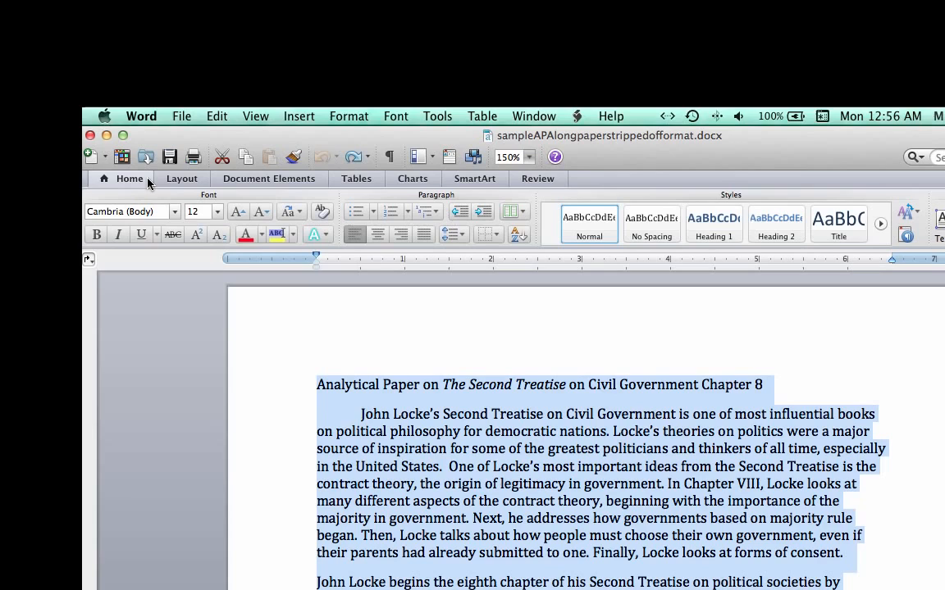
click(114, 213)
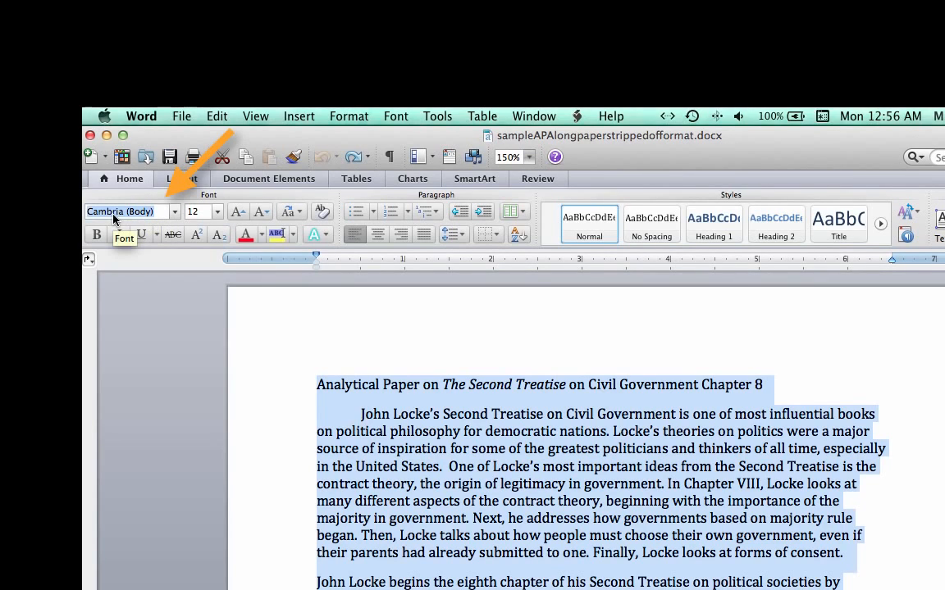
text(Times New Roman)
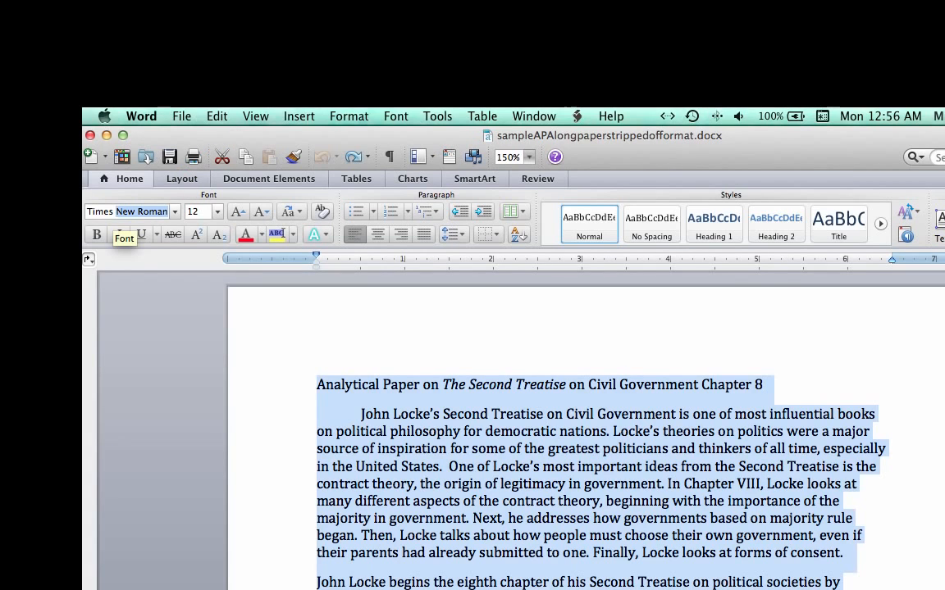
key(Return)
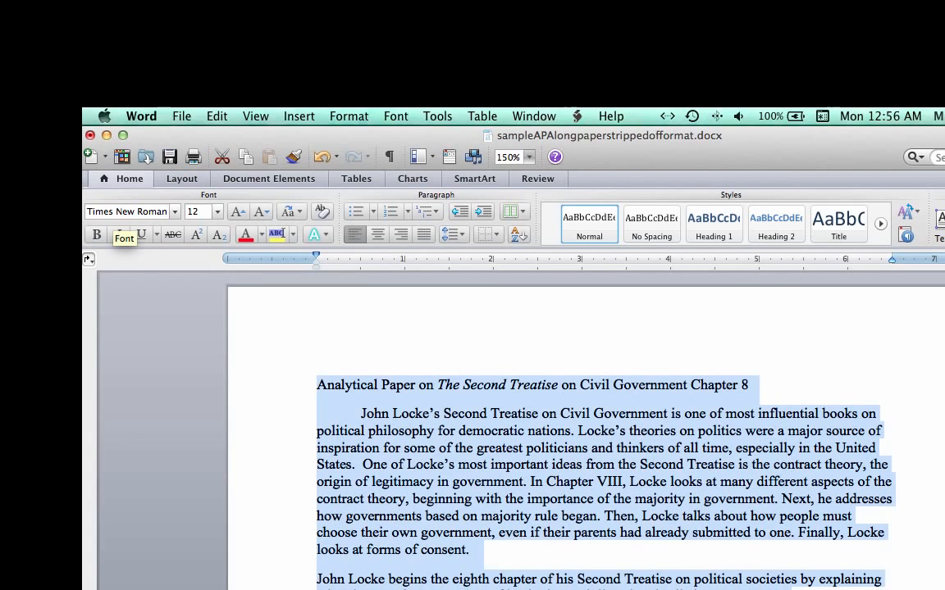
click(218, 213)
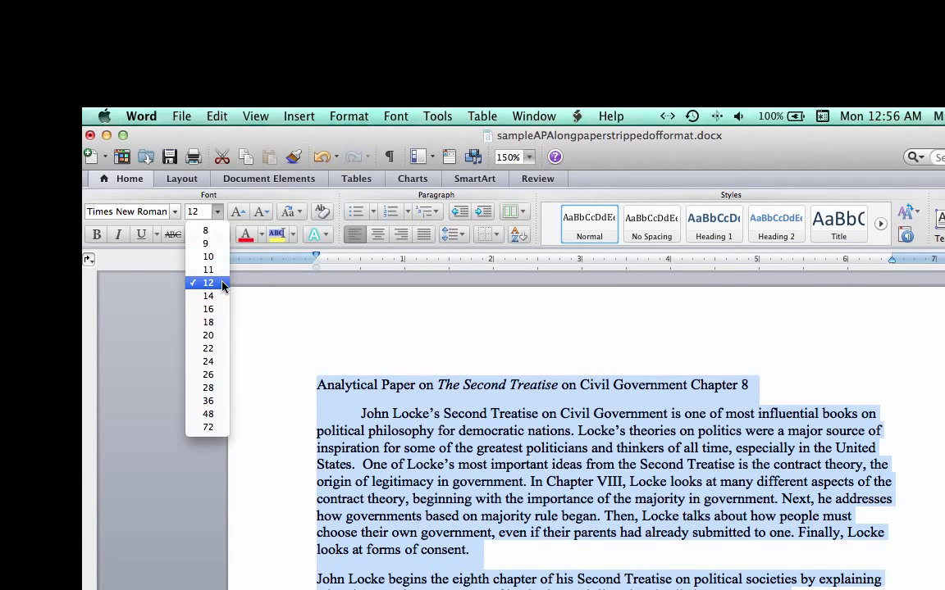
click(218, 213)
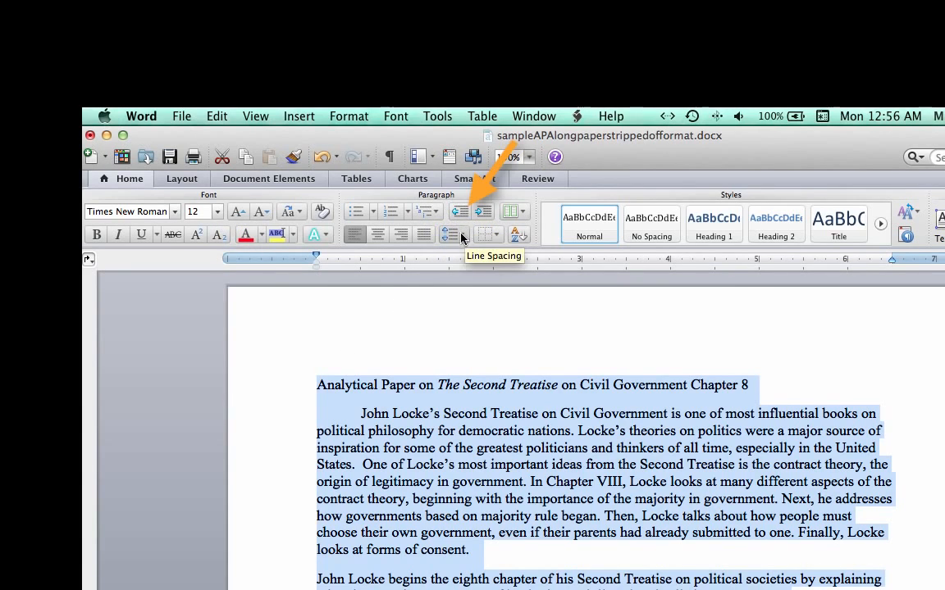
- Set the document's line spacing to Double with 0 pt spacing after paragraphs
click(462, 238)
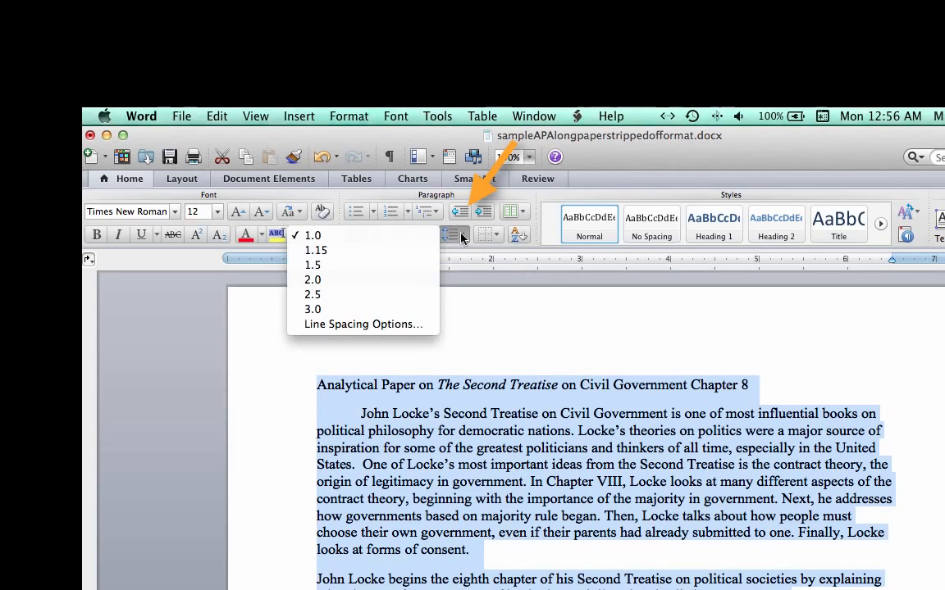
click(423, 328)
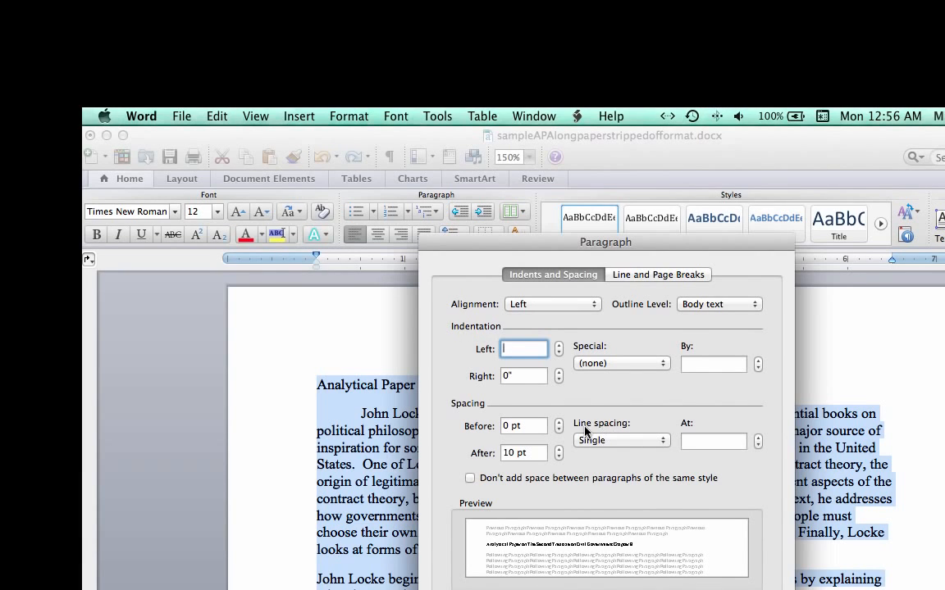
click(614, 441)
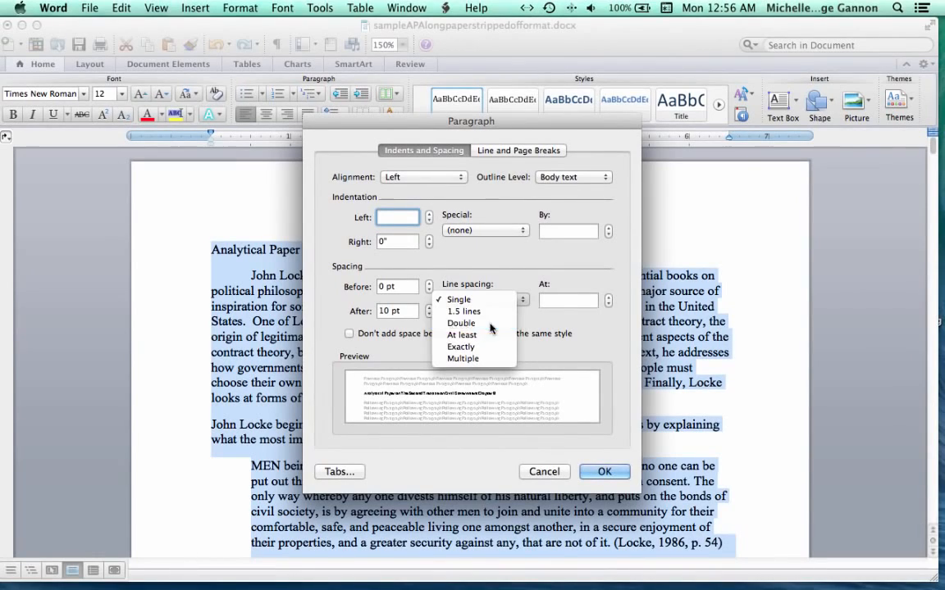
click(490, 323)
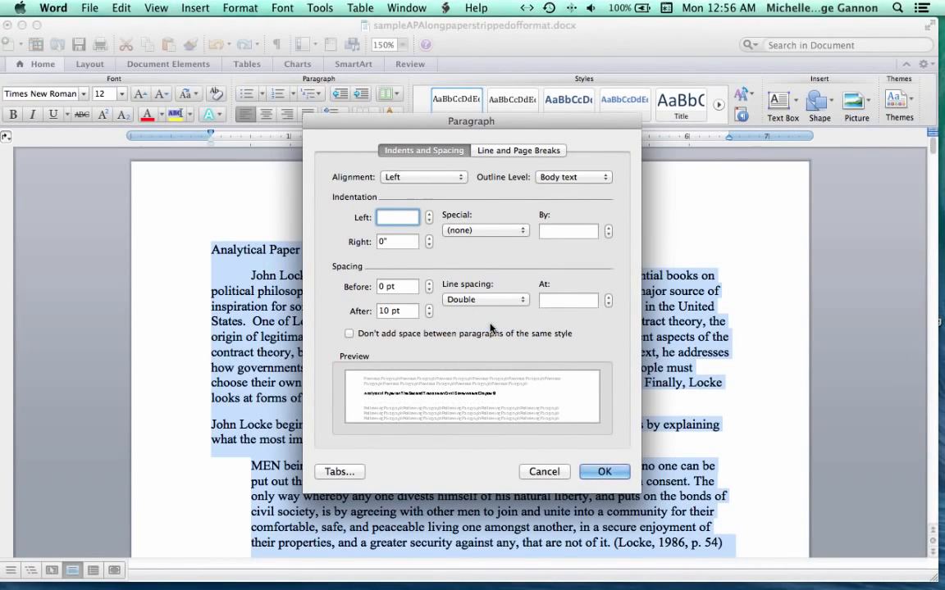
click(428, 315)
click(428, 314)
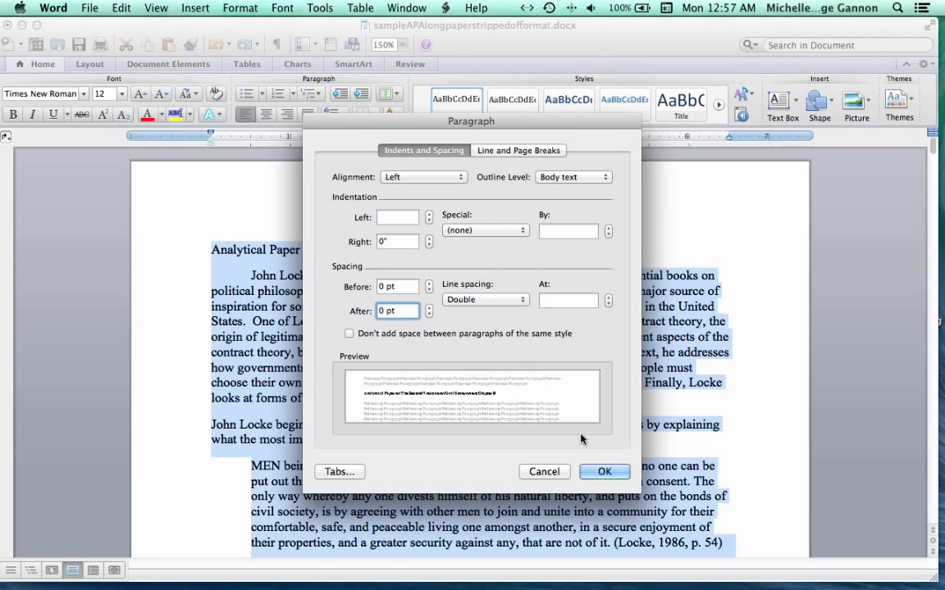
click(605, 473)
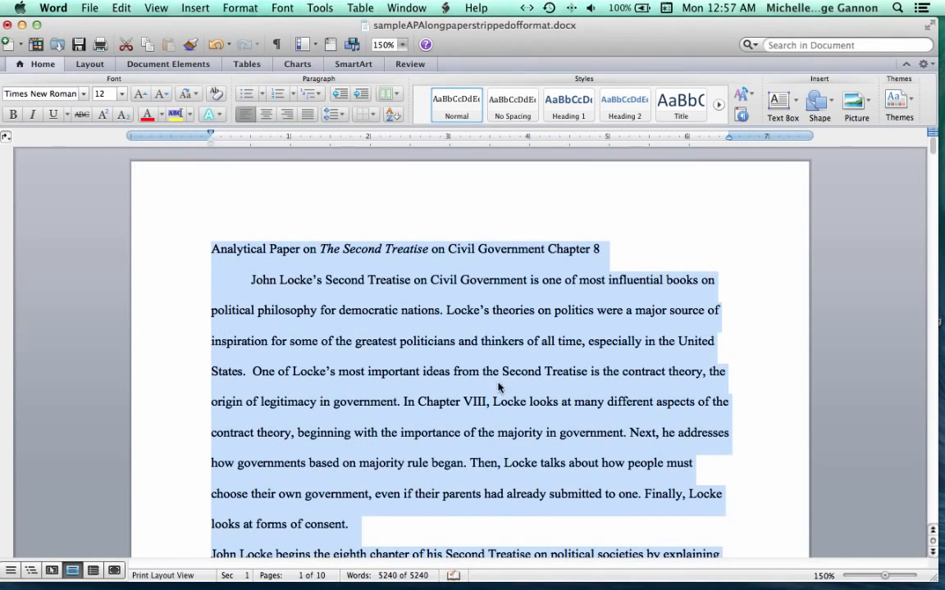
- Select the title line and center it
click(212, 251)
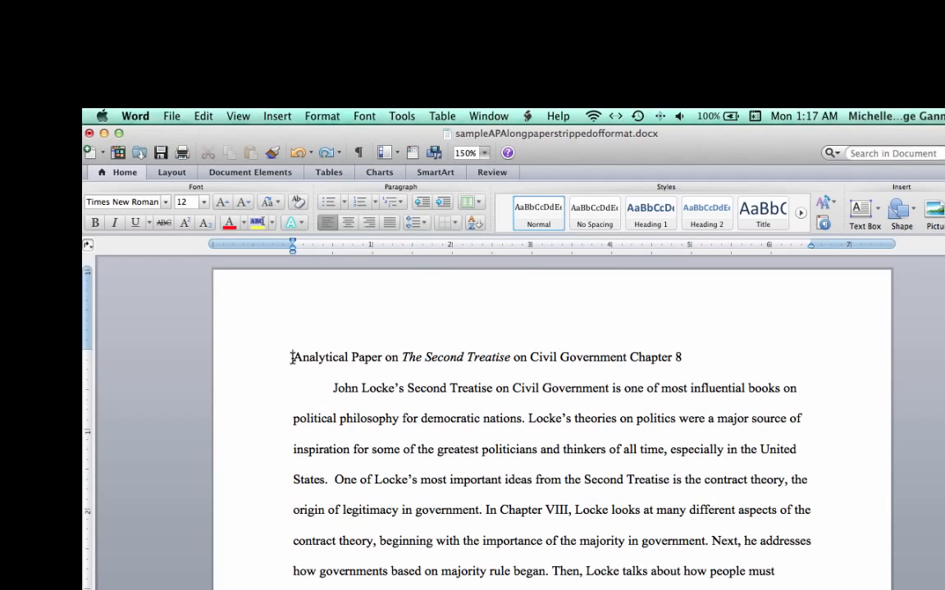
drag(293, 357, 684, 355)
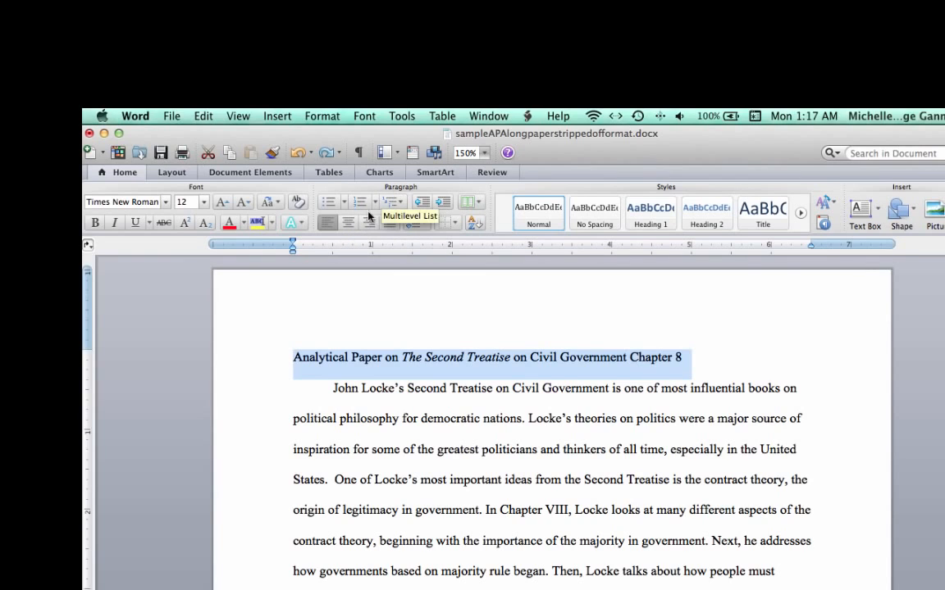
click(349, 225)
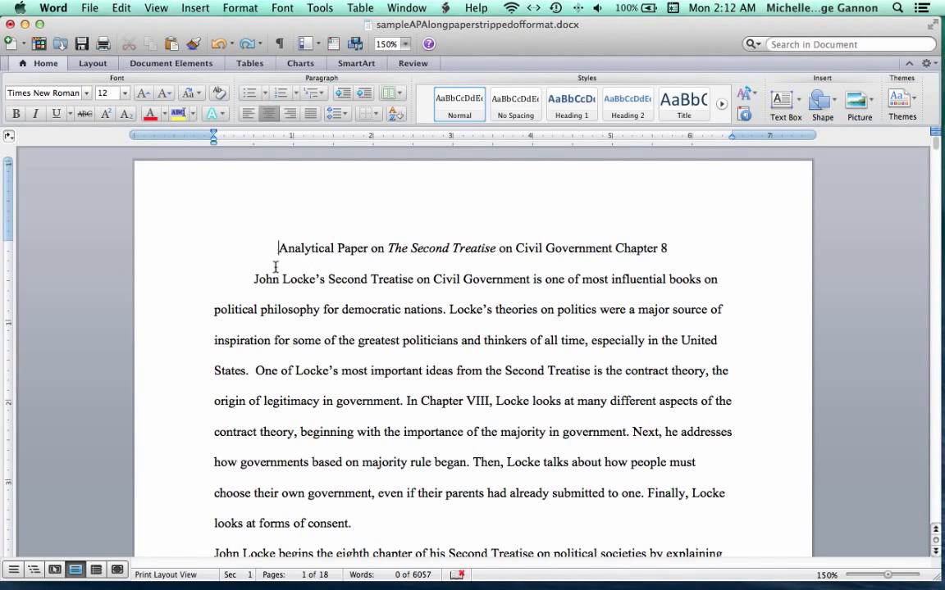
- Insert a page break before the title to create a blank first page
click(172, 63)
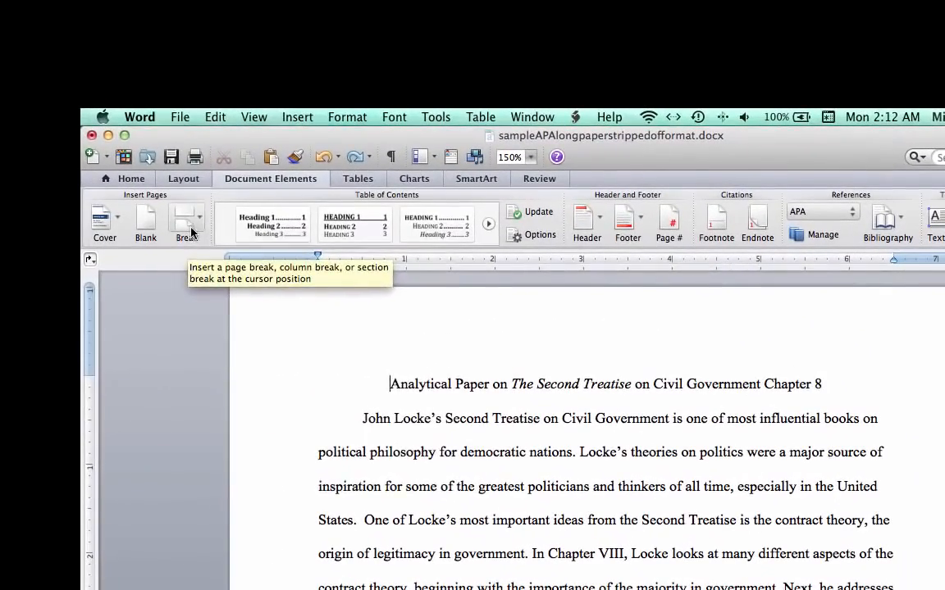
click(190, 233)
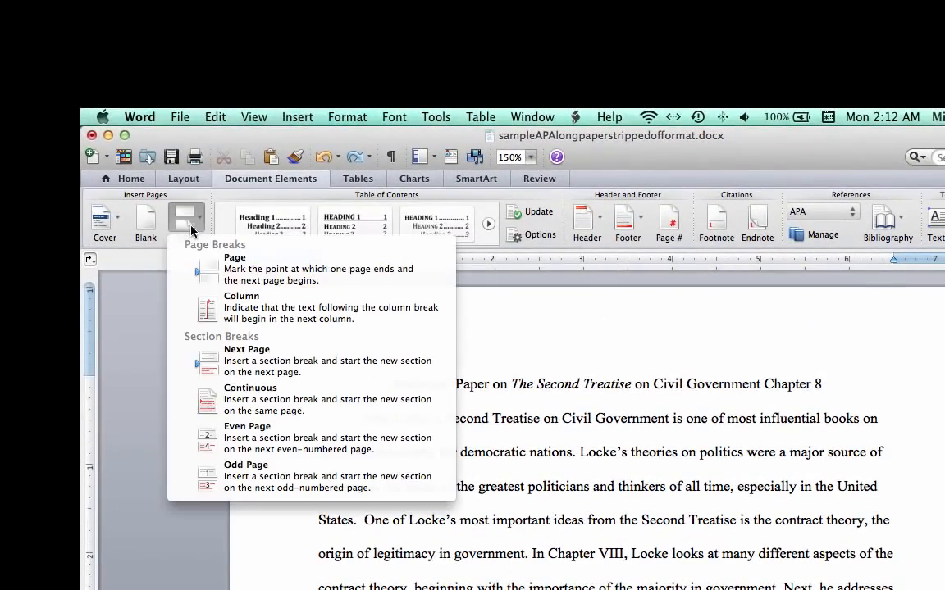
click(251, 277)
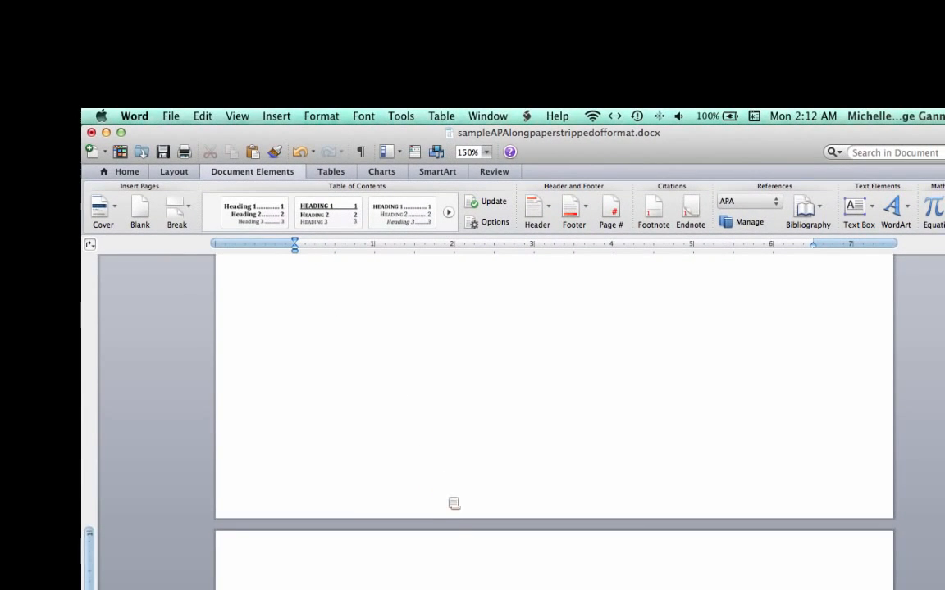
- Type the heading "Abstract" centered on the new blank page and start a new line
scroll(449, 503, down, 3)
scroll(448, 504, up, 3)
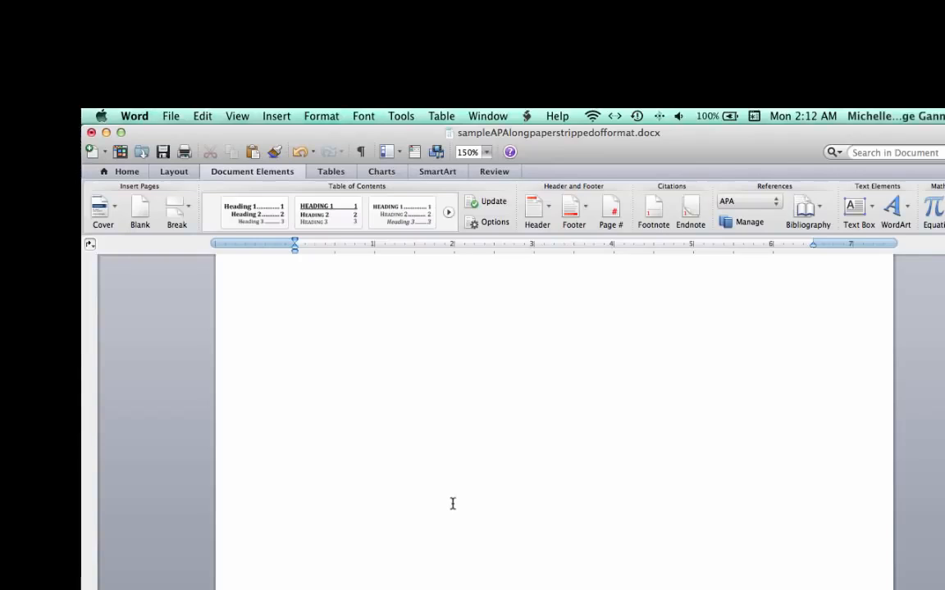
scroll(452, 503, up, 1)
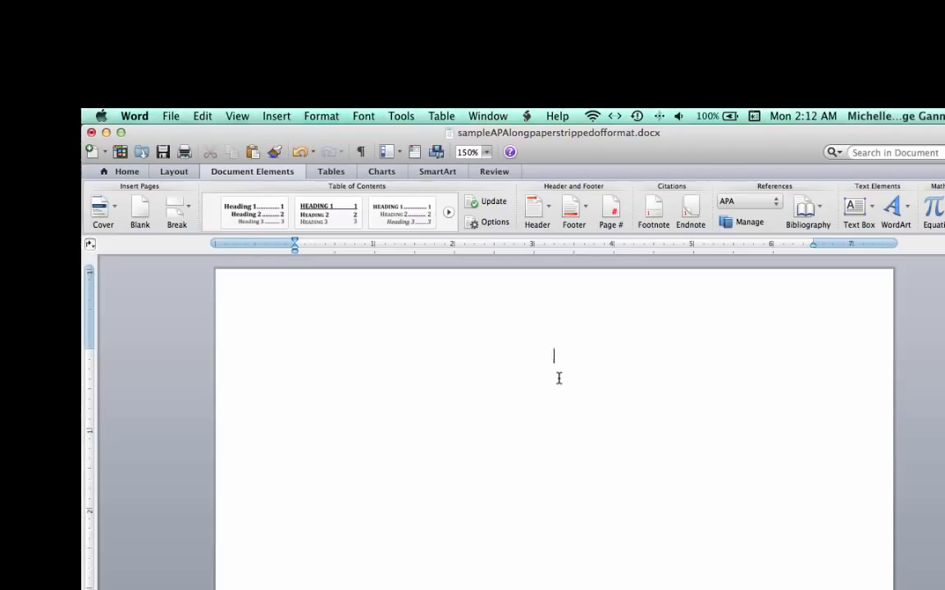
text(Abstract)
key(Return)
- Left-align the next line and type "Typically, it is 150-200 words. . . ." as the abstract text
click(125, 173)
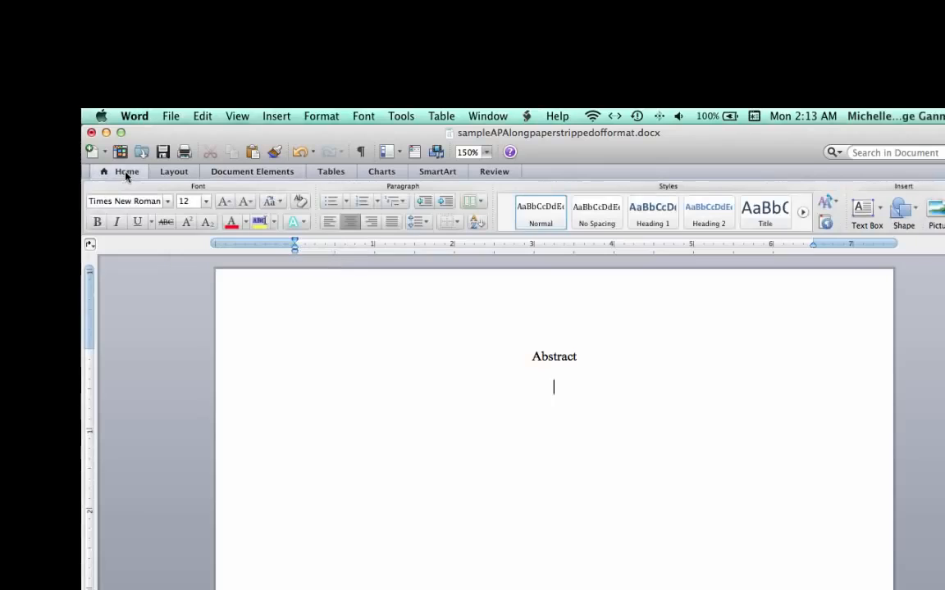
click(328, 223)
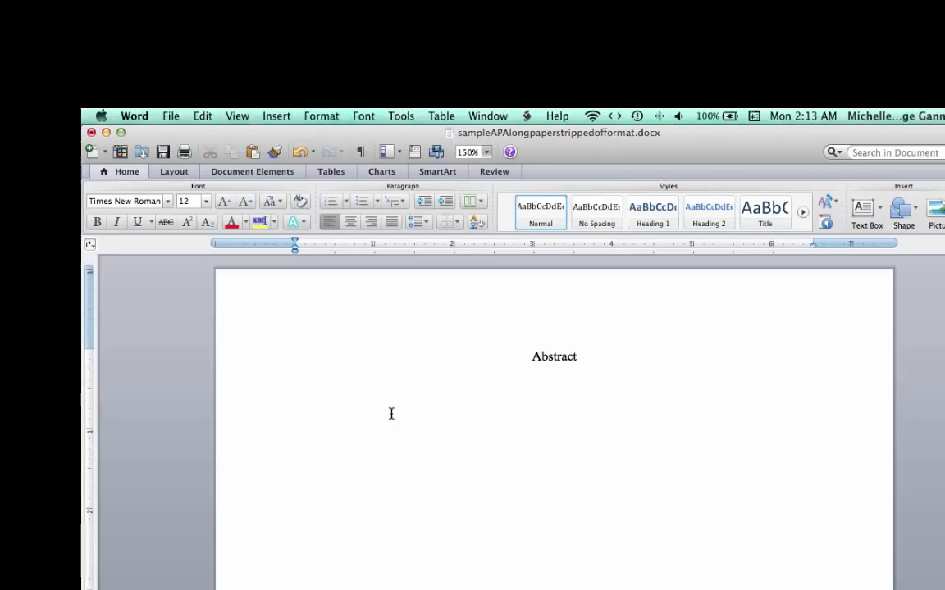
text(Typial)
text(all)
text(y, it is 150)
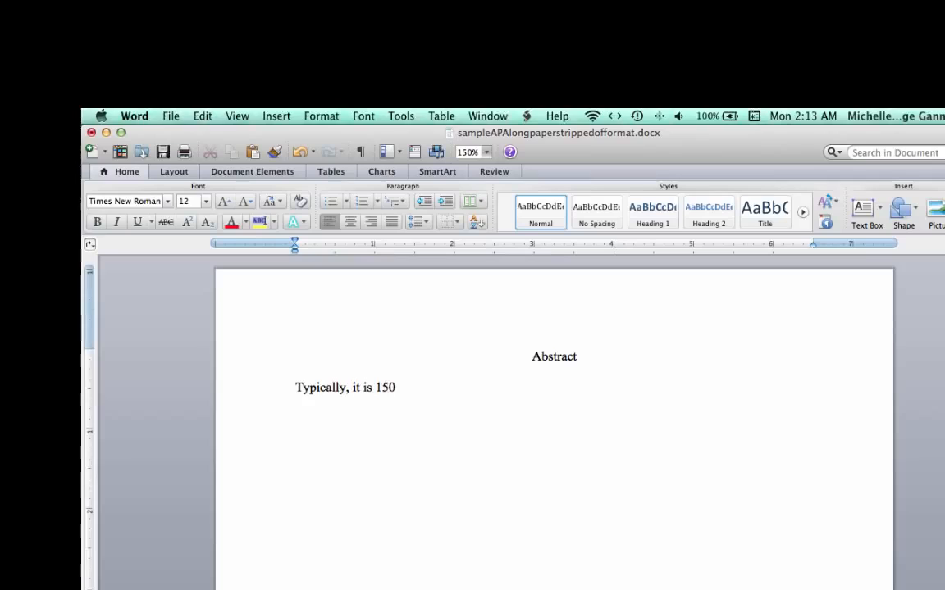
text(-200 words.)
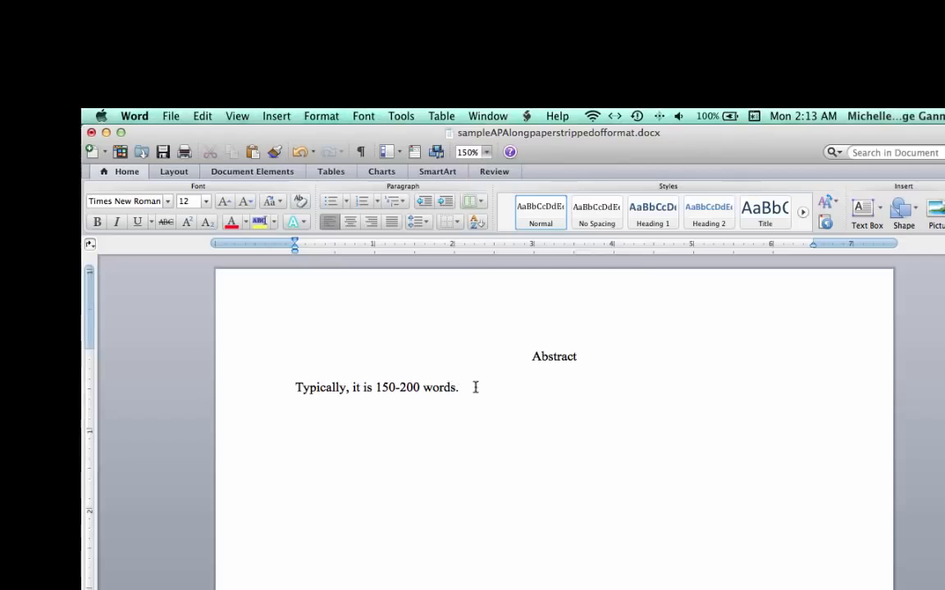
text(. . .)
- Insert a page break before the Abstract heading to add a new blank page ahead of it
click(533, 358)
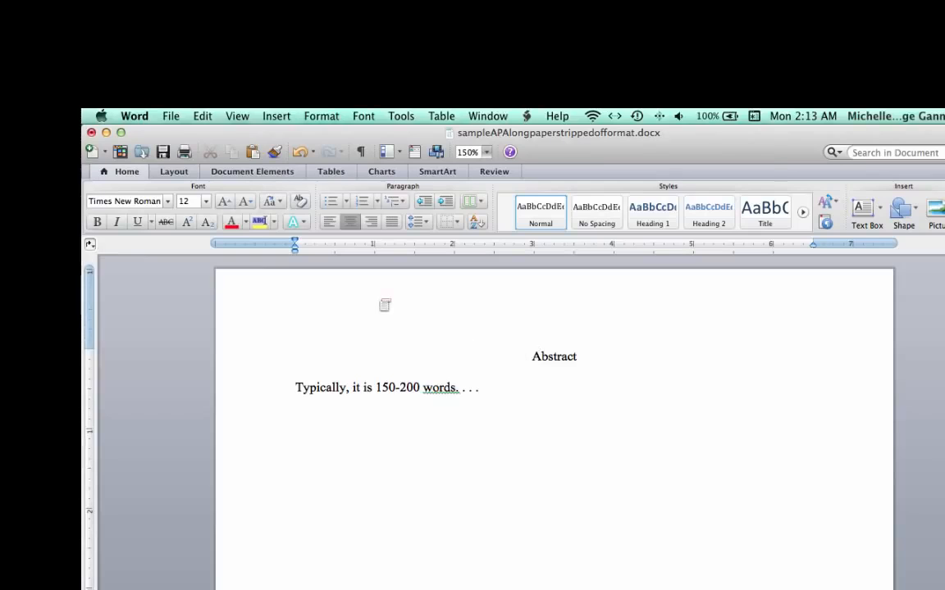
click(282, 176)
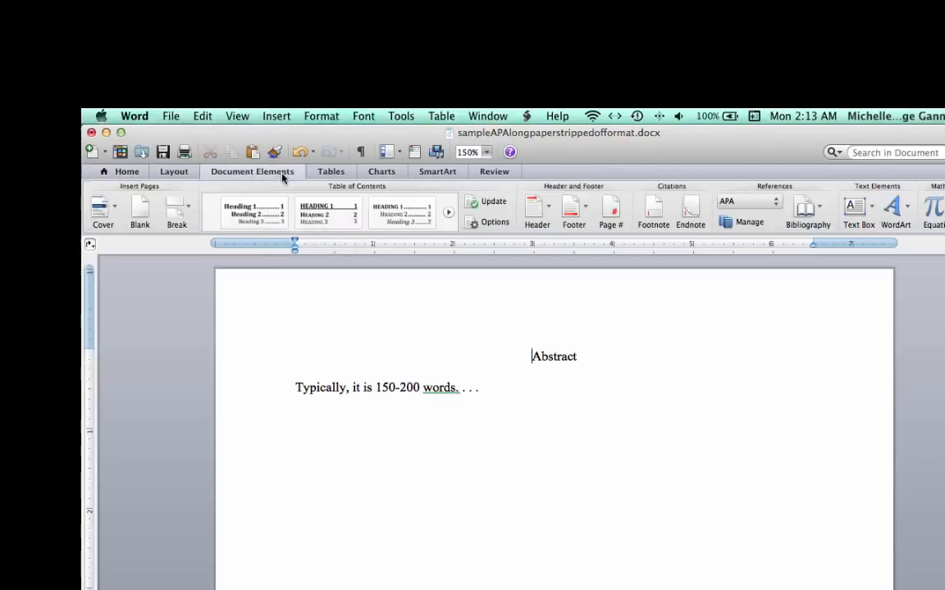
click(190, 215)
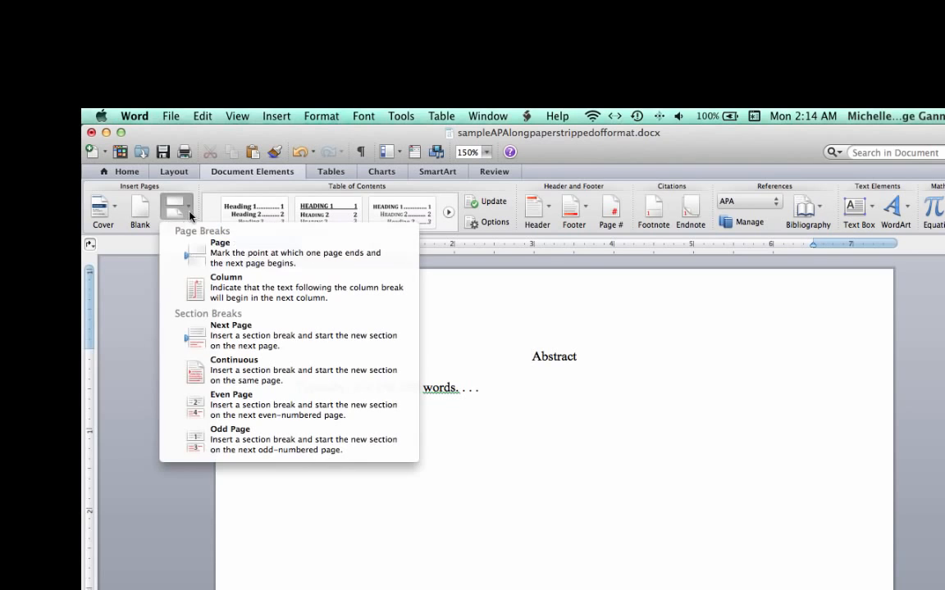
click(234, 254)
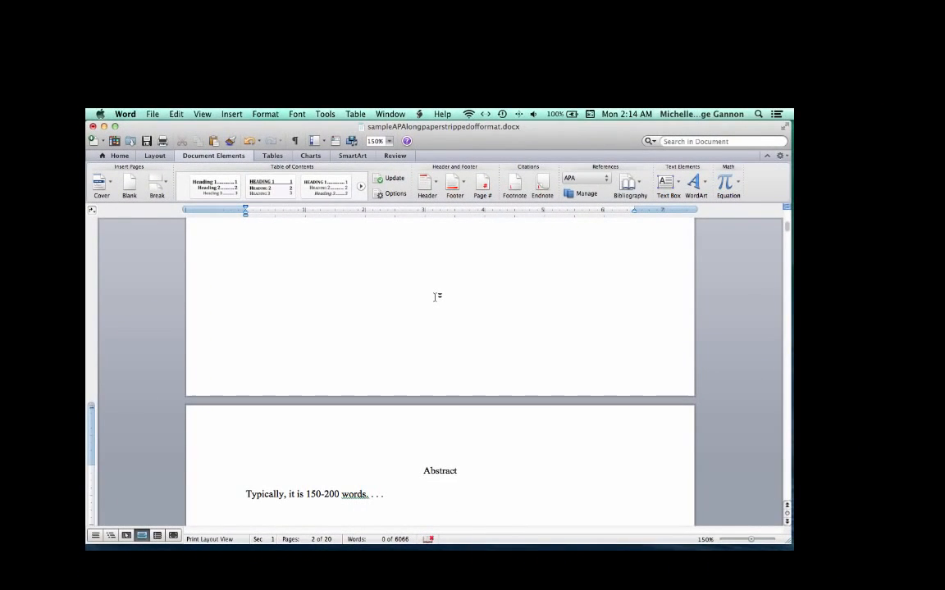
- Select and copy the paper's title line from the first text page
scroll(435, 297, up, 1)
scroll(436, 297, up, 5)
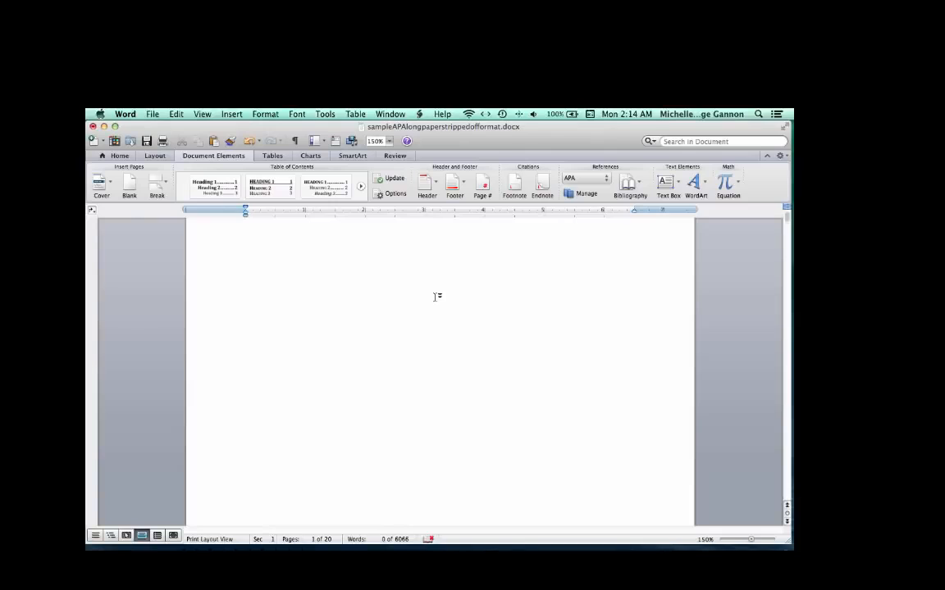
scroll(435, 297, up, 1)
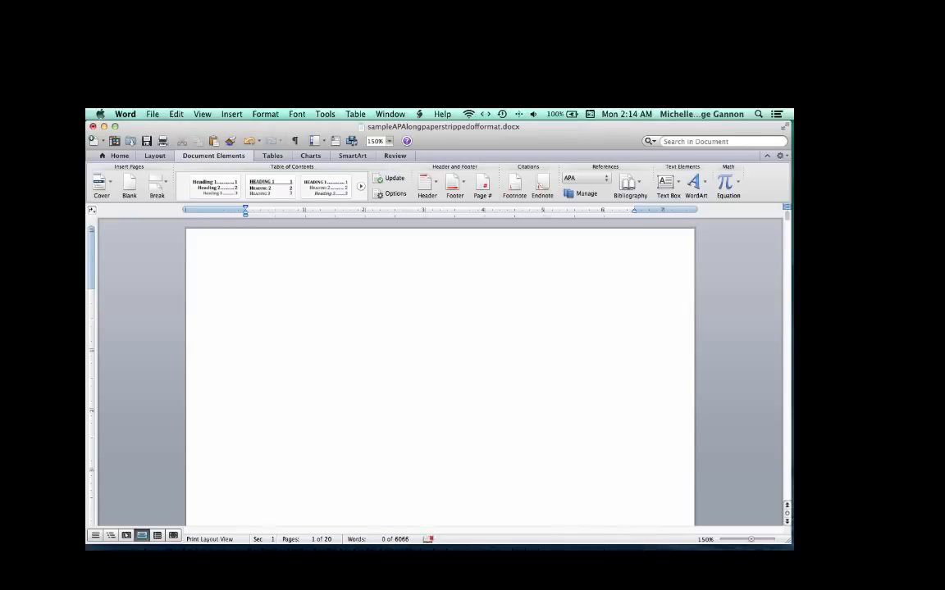
scroll(439, 369, down, 2)
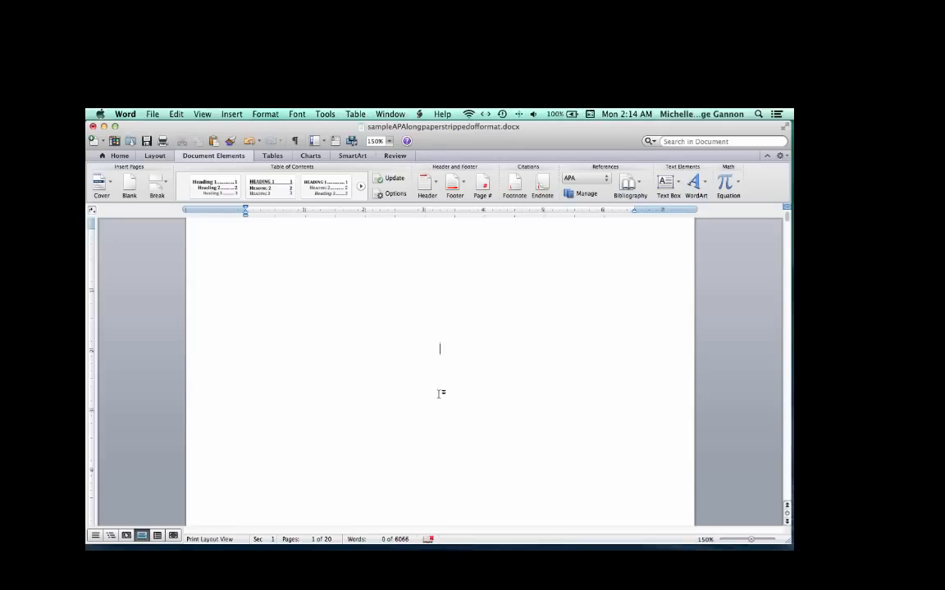
scroll(440, 398, down, 3)
scroll(440, 408, down, 10)
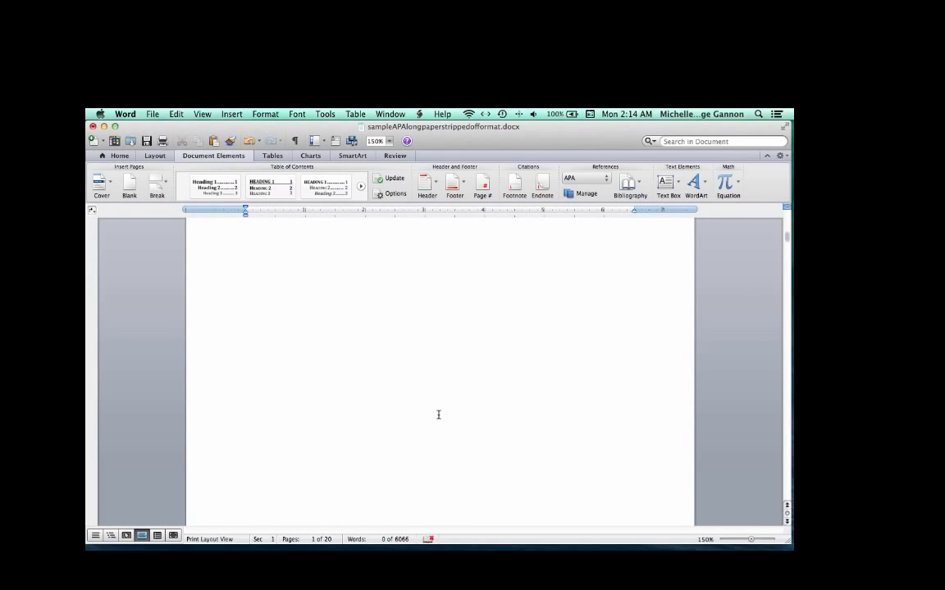
scroll(439, 414, down, 6)
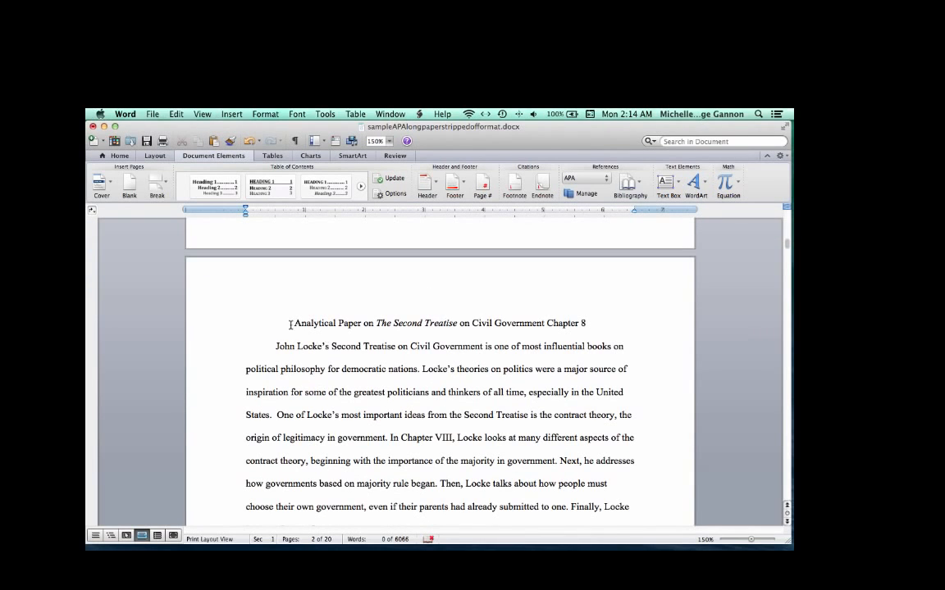
click(295, 323)
drag(294, 323, 586, 319)
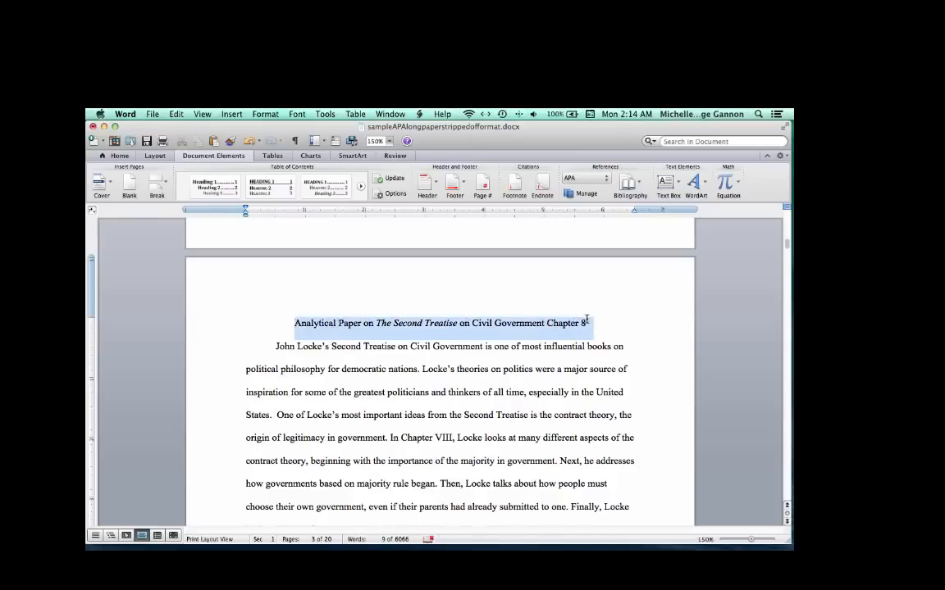
click(182, 115)
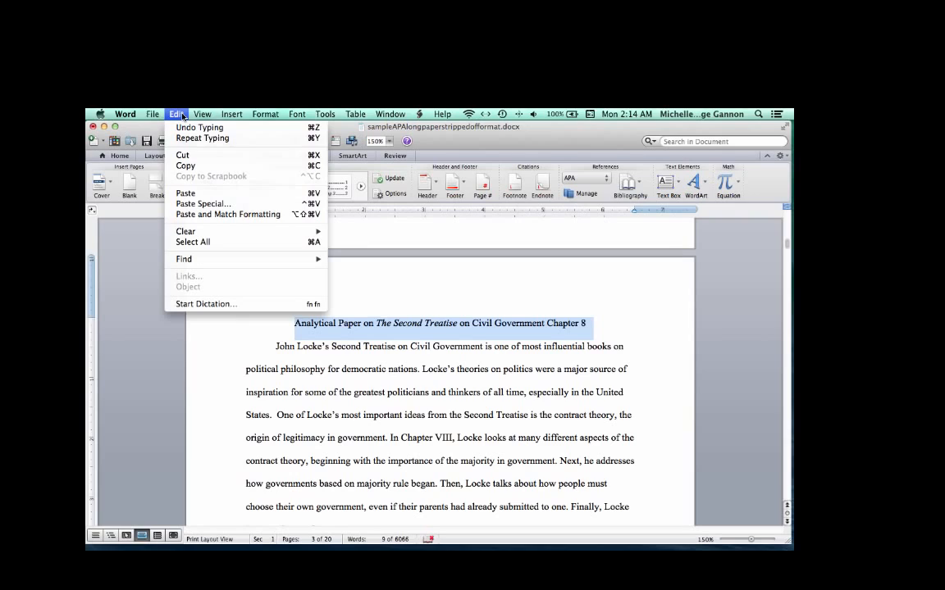
click(211, 167)
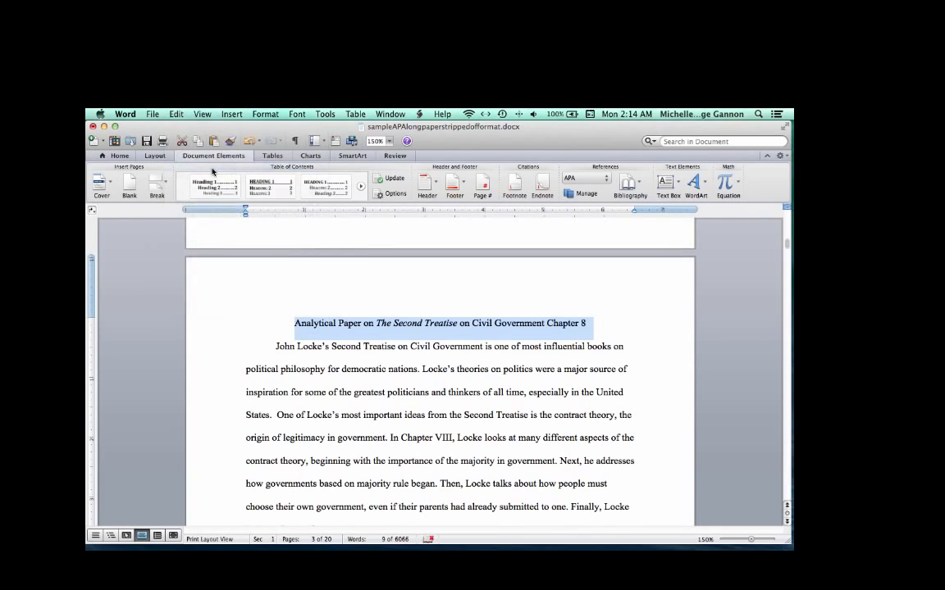
- Paste the copied title onto the blank first page, about a third of the way down
click(303, 324)
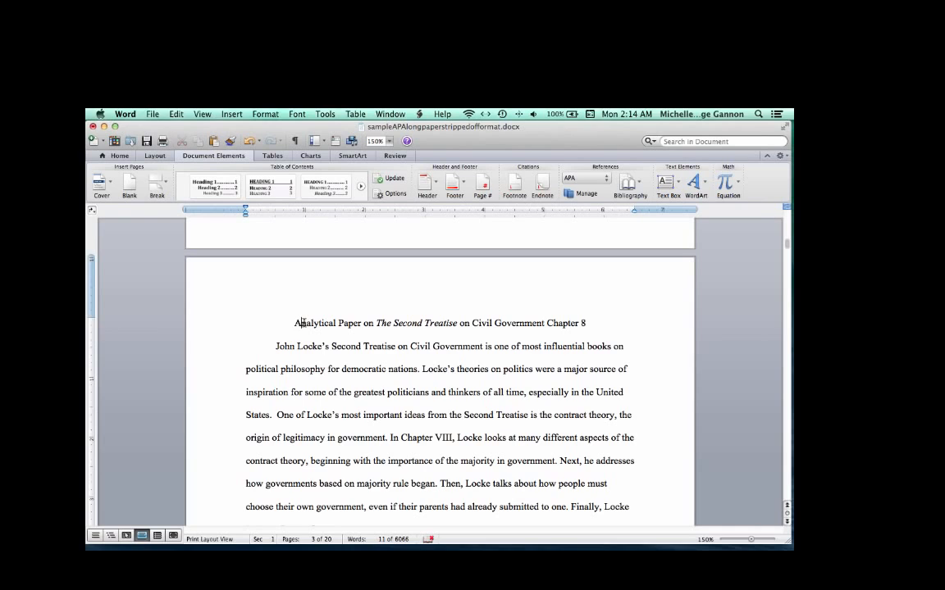
scroll(303, 323, up, 10)
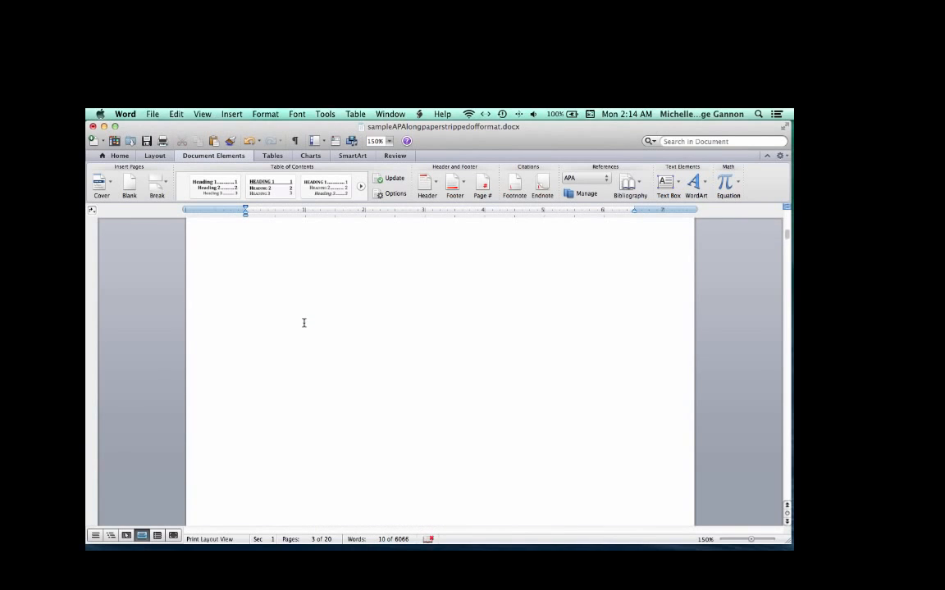
scroll(303, 323, up, 10)
scroll(304, 323, up, 3)
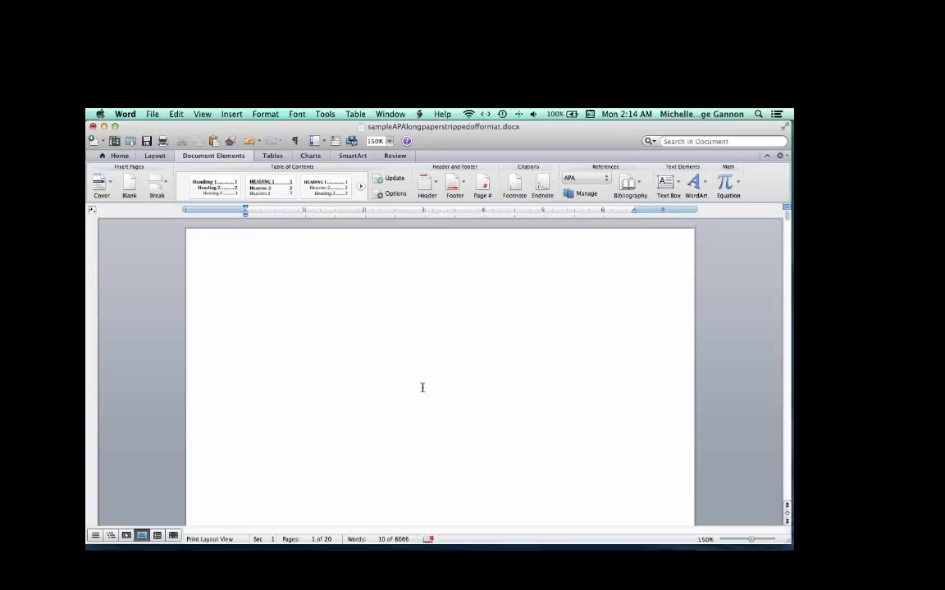
scroll(425, 388, down, 1)
click(451, 332)
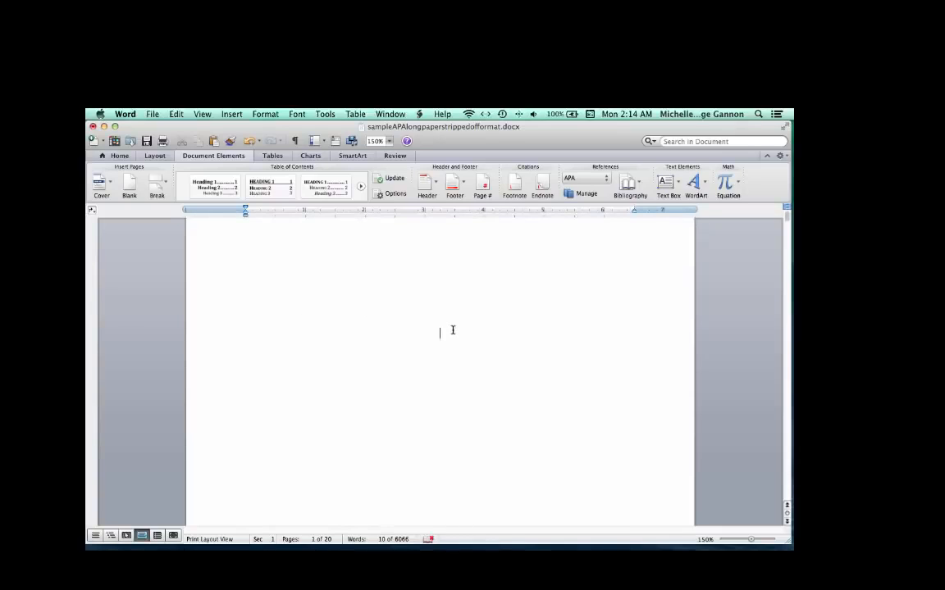
click(438, 379)
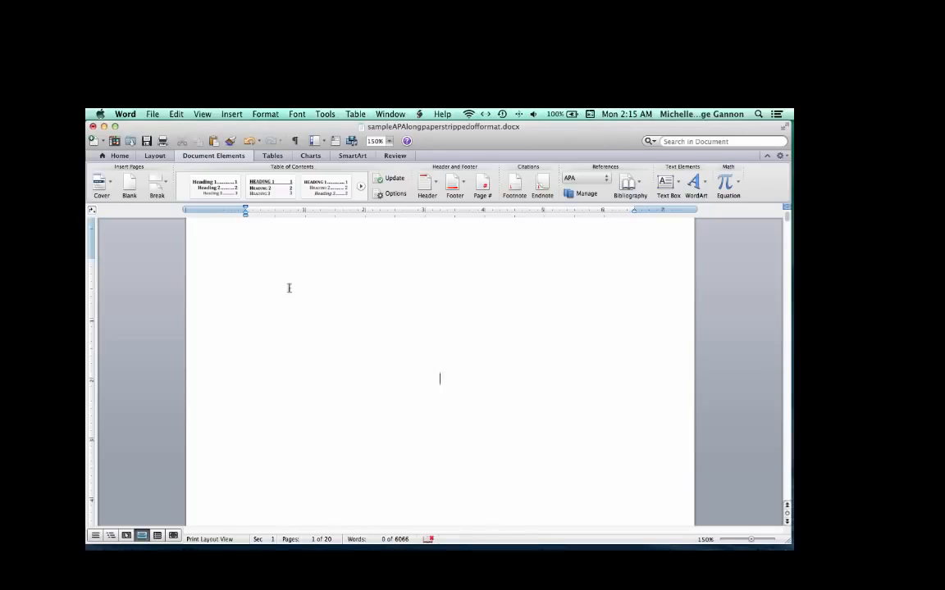
click(175, 114)
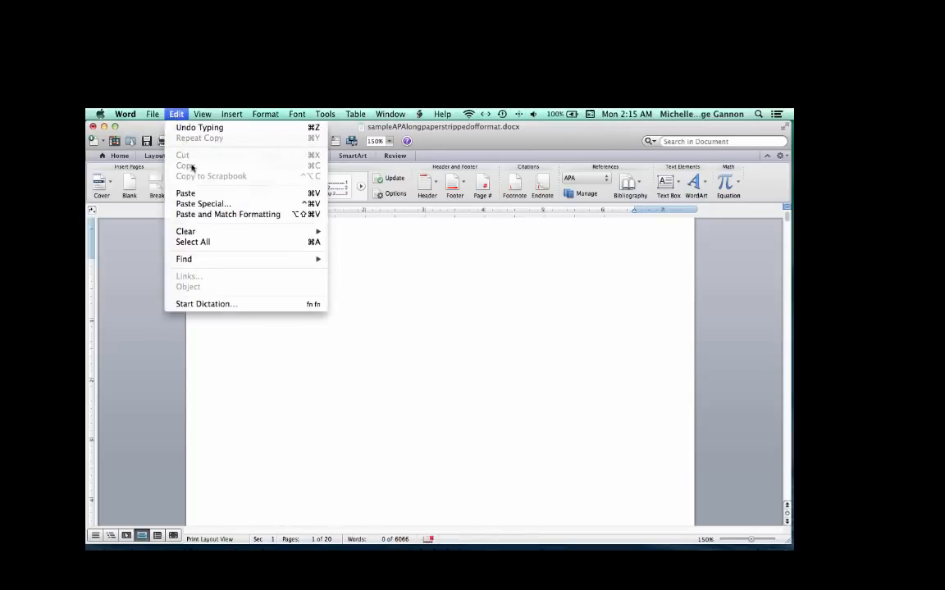
click(186, 193)
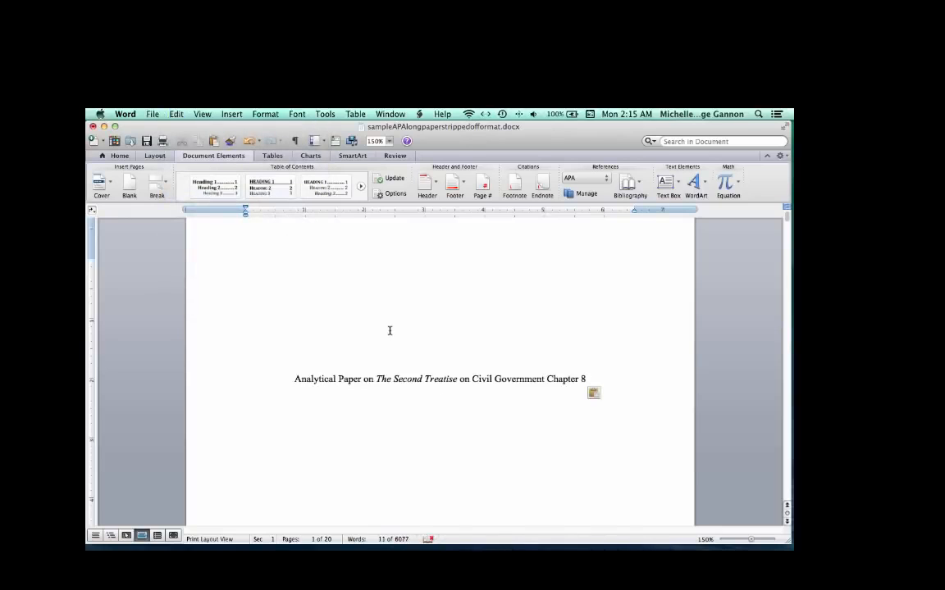
click(594, 379)
scroll(583, 387, down, 2)
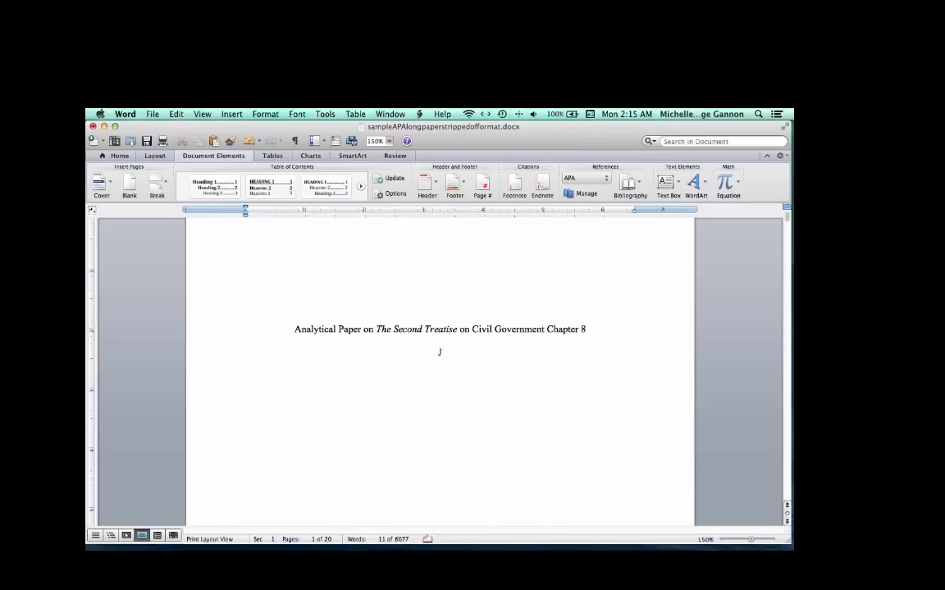
- Type the author's full name and the institution University of South Dakota on centered lines below the title
text(y Knofczynski)
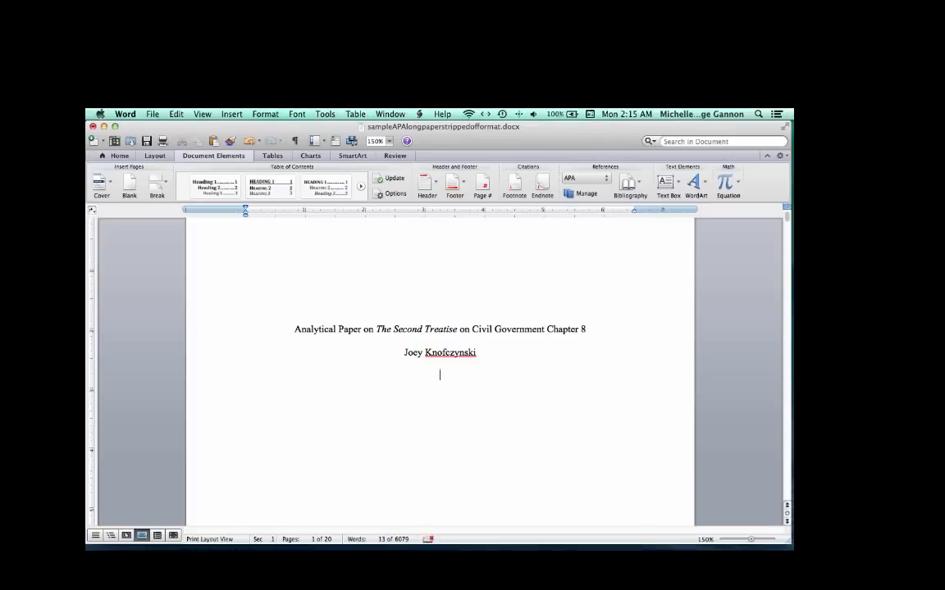
text(University of South Dakota)
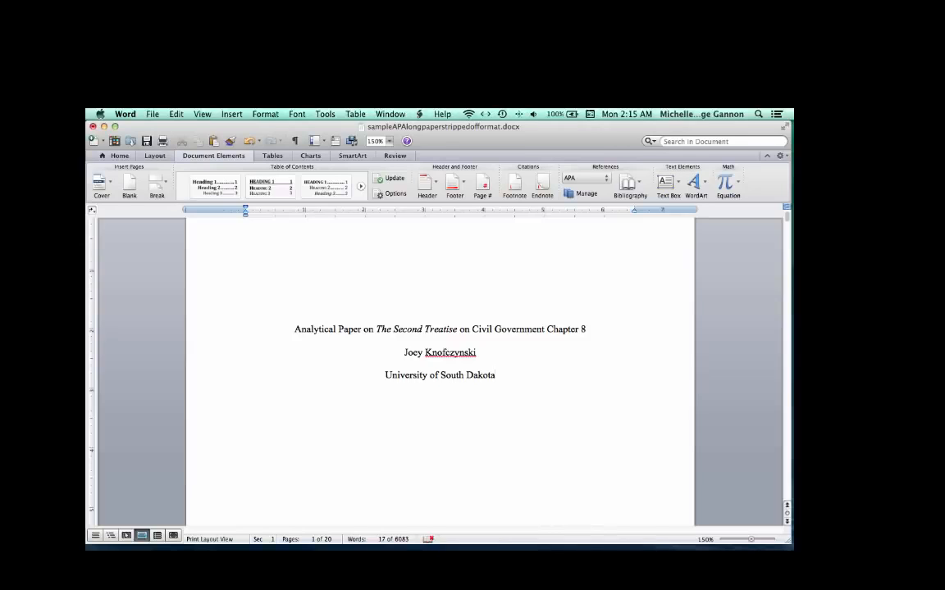
key(Return)
key(Return)
- Open the header and enable a different first page header
scroll(430, 423, down, 2)
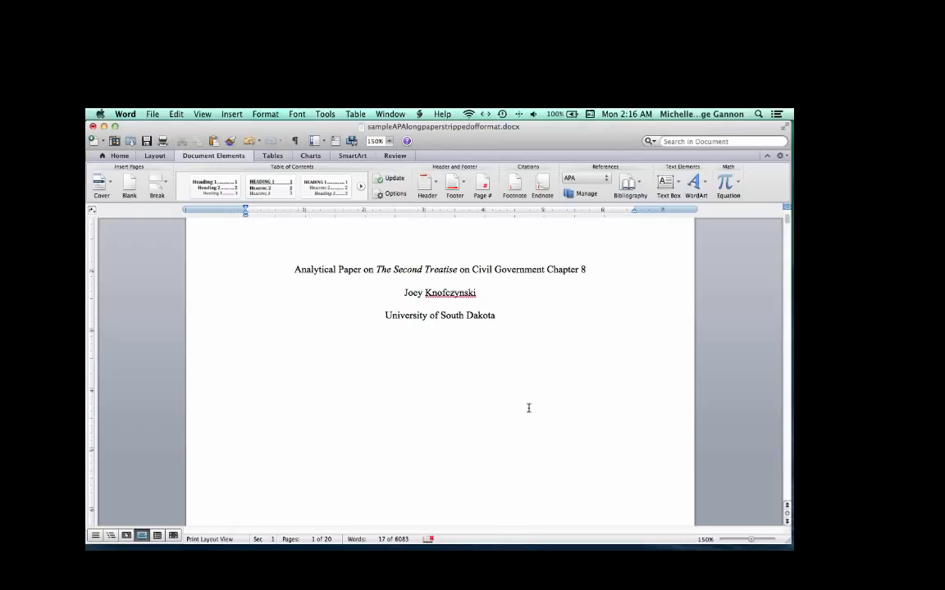
scroll(527, 408, up, 5)
scroll(527, 407, up, 1)
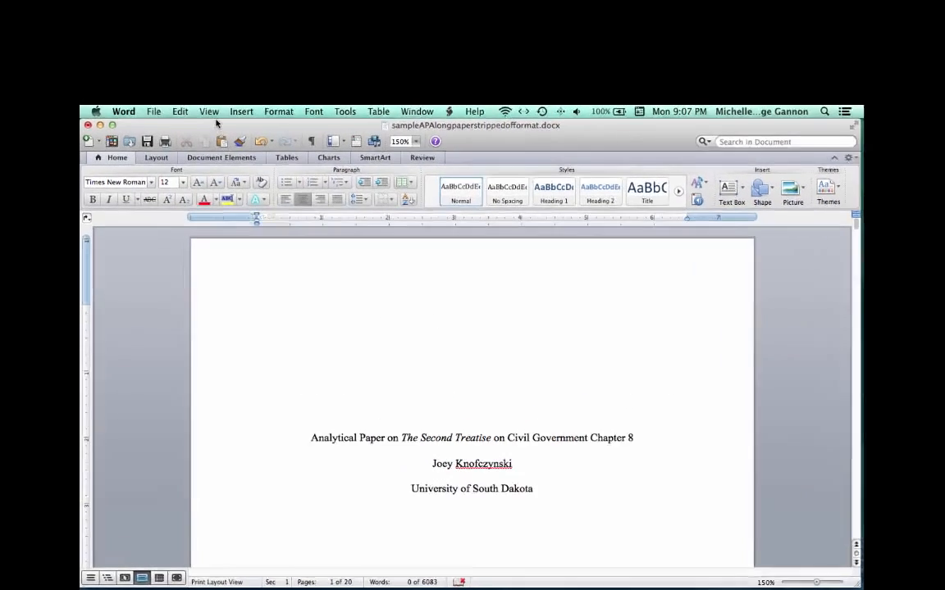
click(210, 113)
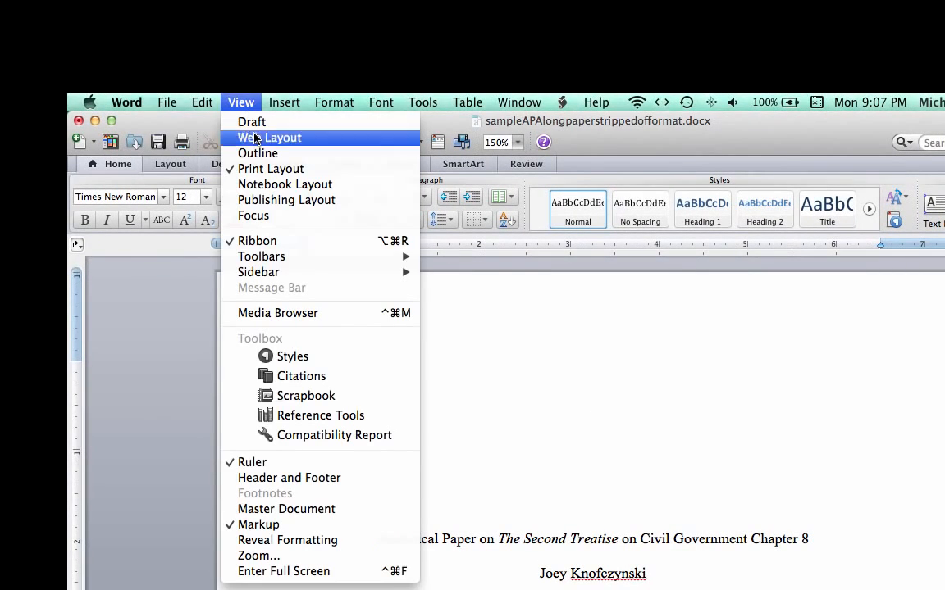
click(350, 478)
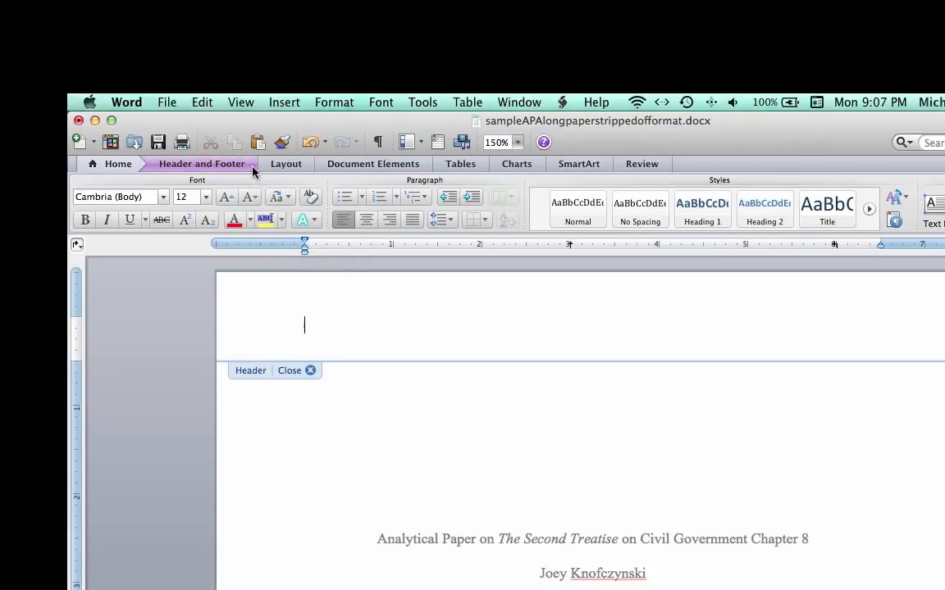
click(246, 168)
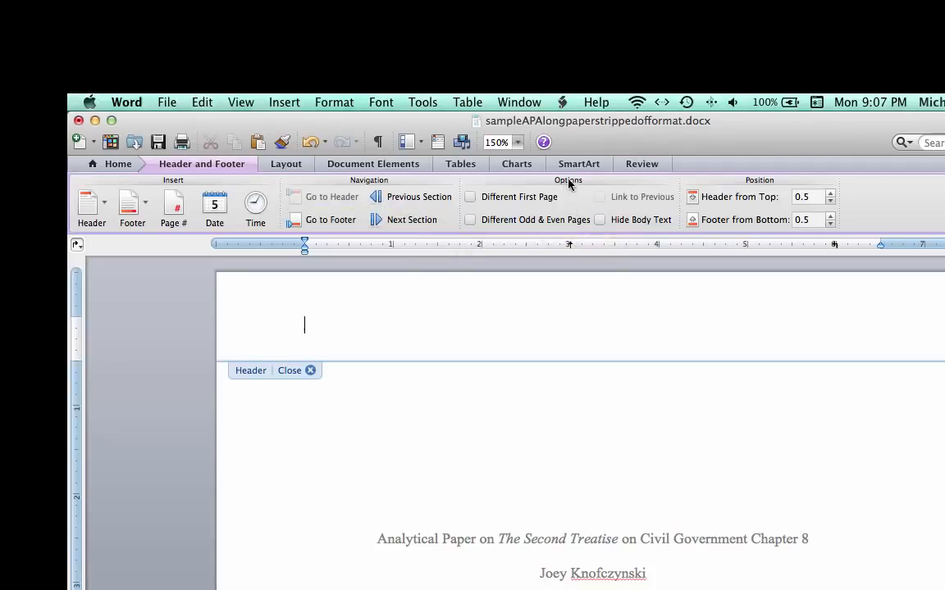
click(470, 199)
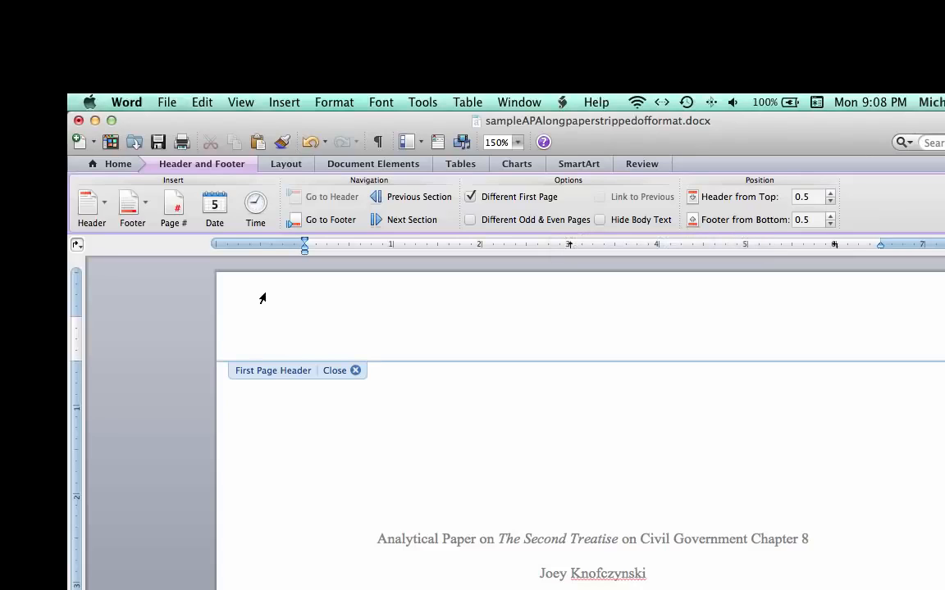
- Type "Running head: SECOND TREATISE CHAPTER 8" in the first page header
text(Running head:)
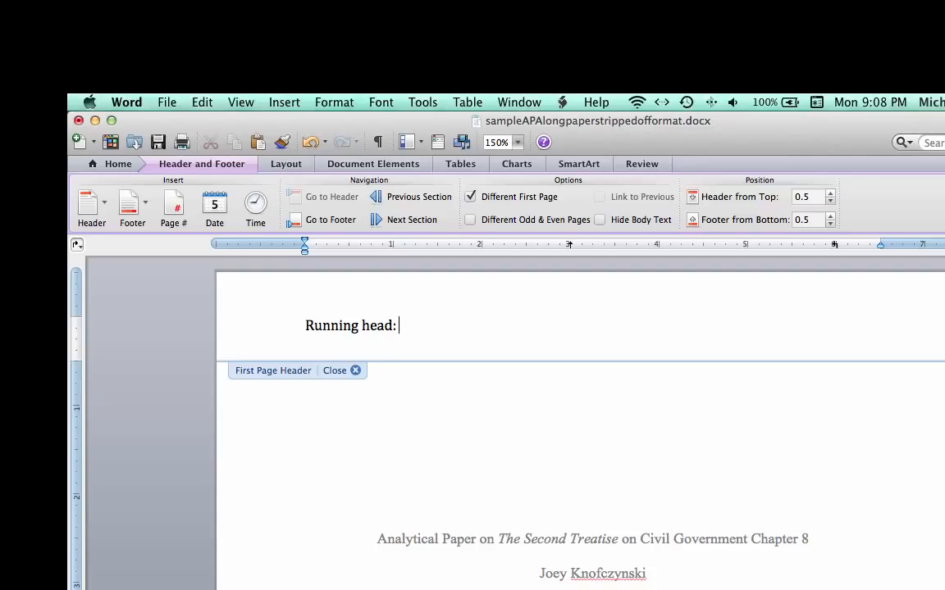
text(SECOND T)
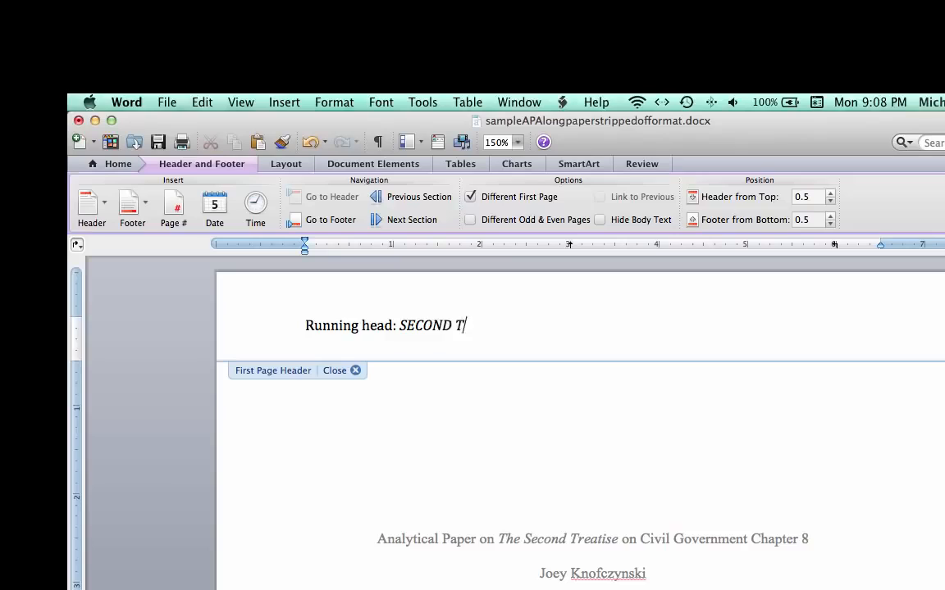
text(REATISE)
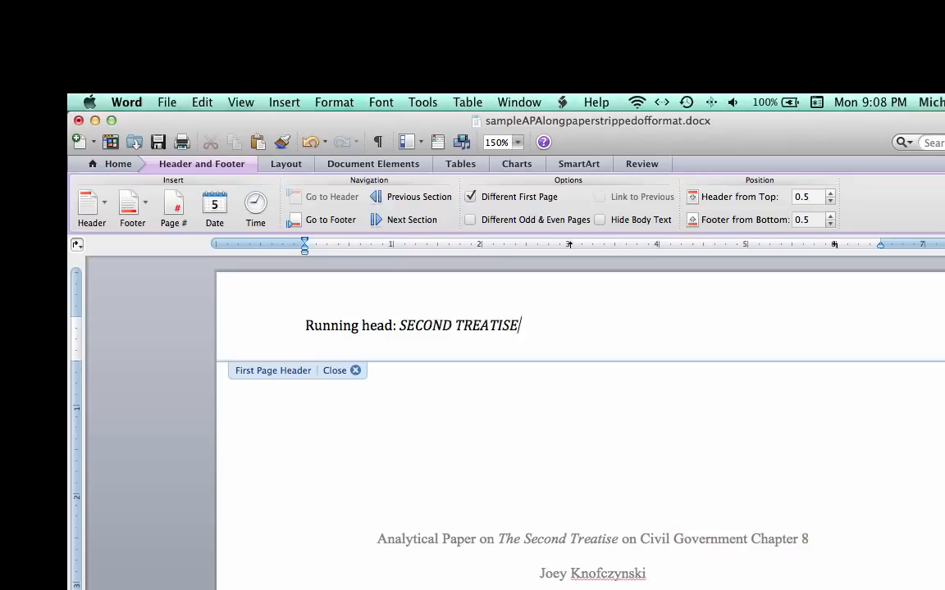
text( CHAPTER 8)
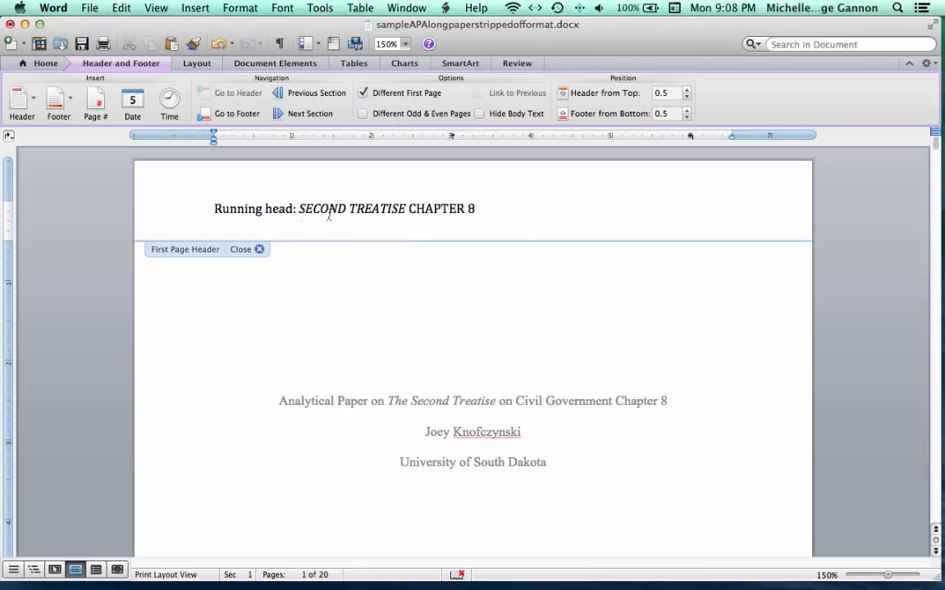
- Replace the first page header's tab stops with a single right-aligned tab stop at 6.5"
click(231, 214)
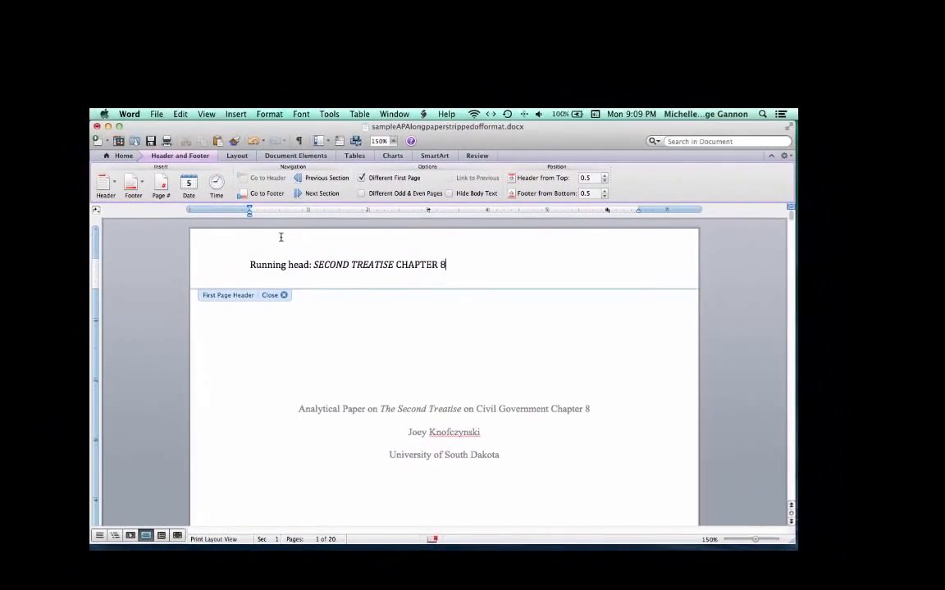
click(269, 114)
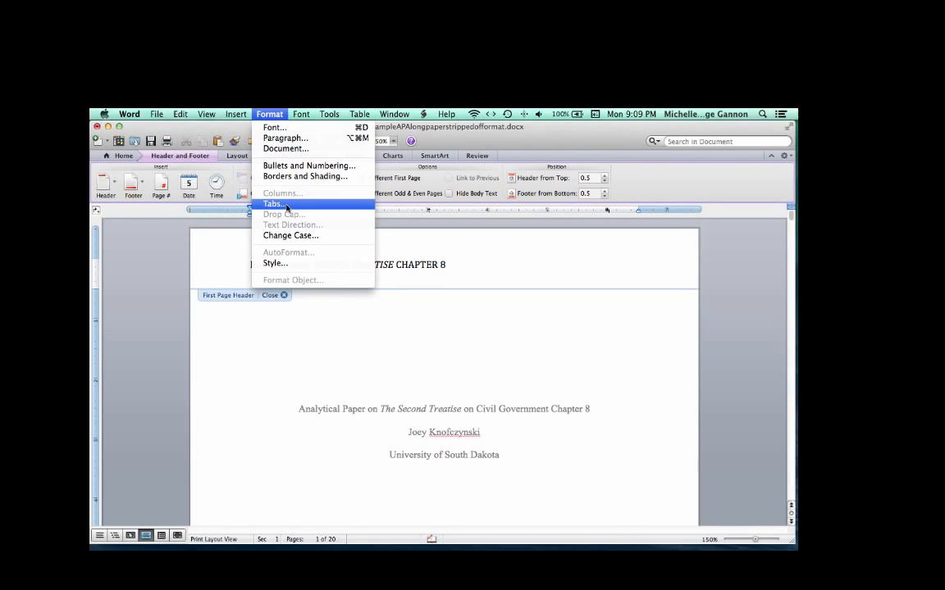
click(286, 205)
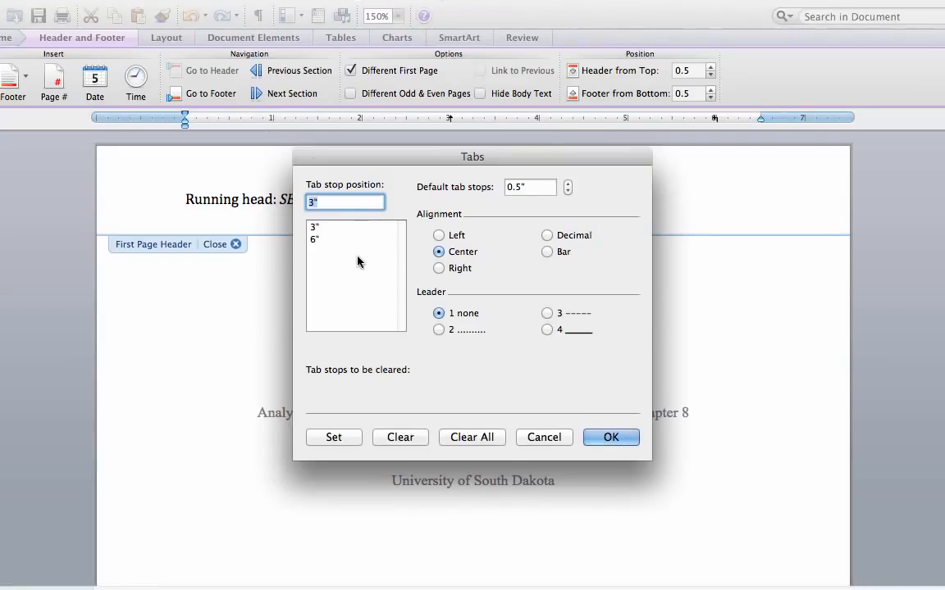
click(472, 437)
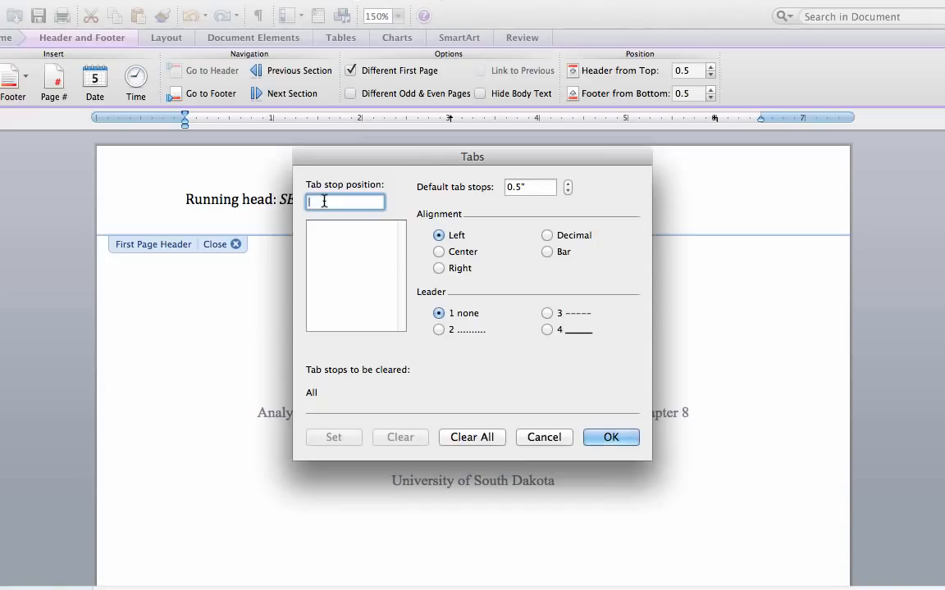
text(6.5)
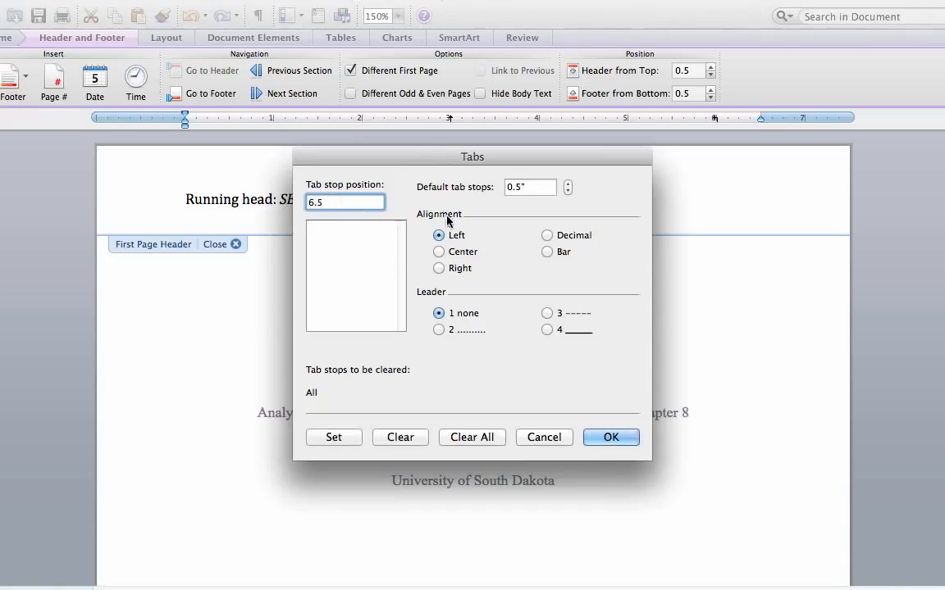
click(439, 269)
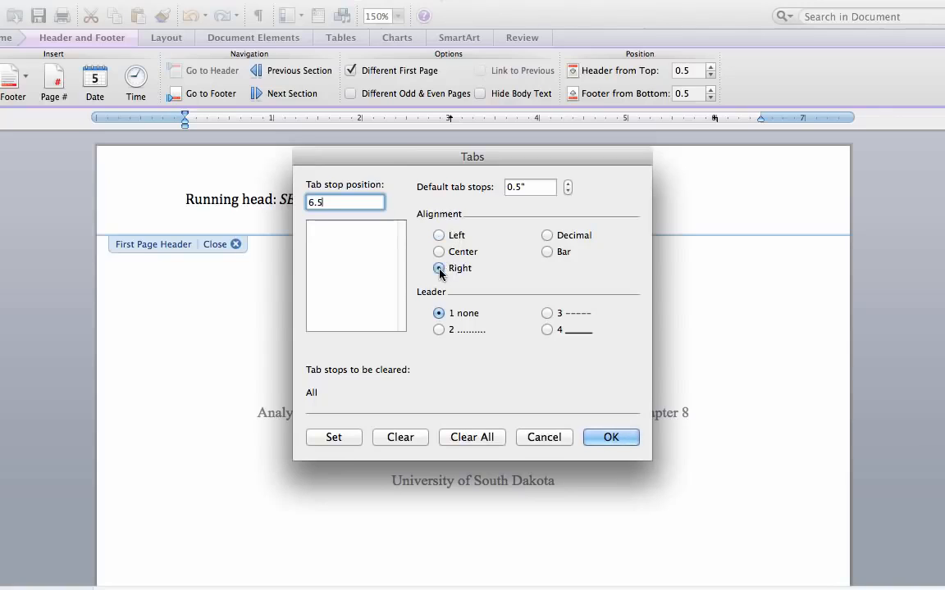
click(345, 443)
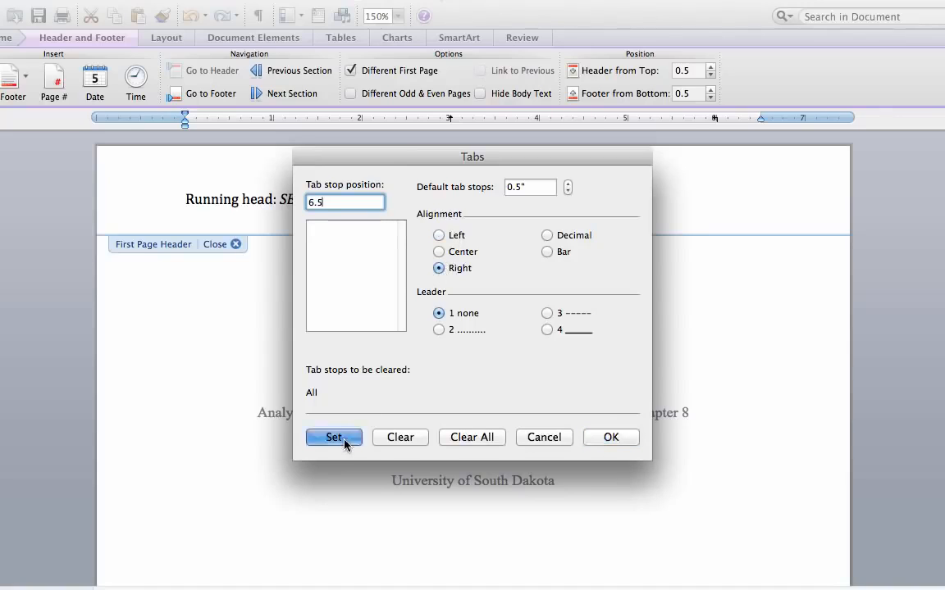
click(611, 438)
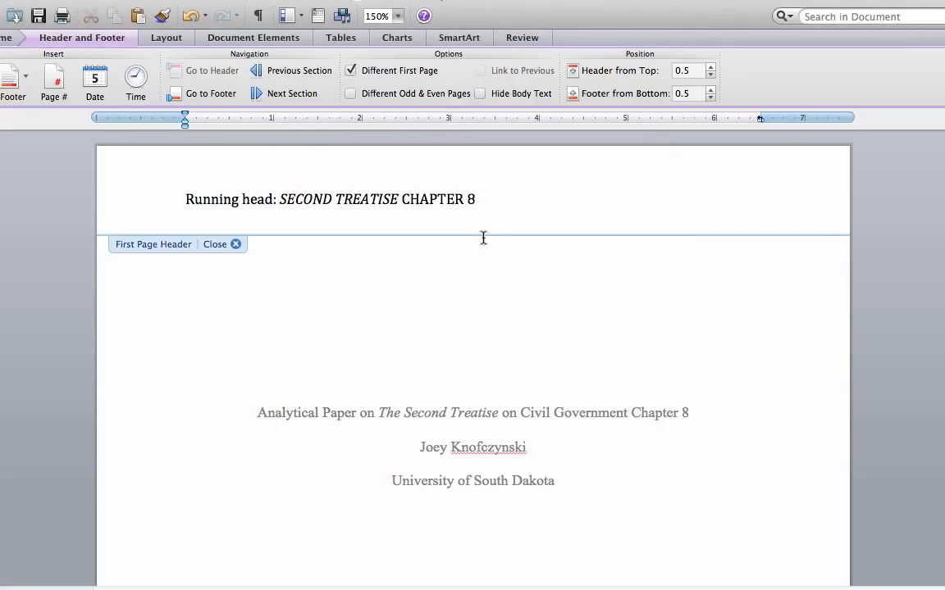
- Insert a page number at the header's right tab stop and set the whole first page header line to Times New Roman
click(496, 198)
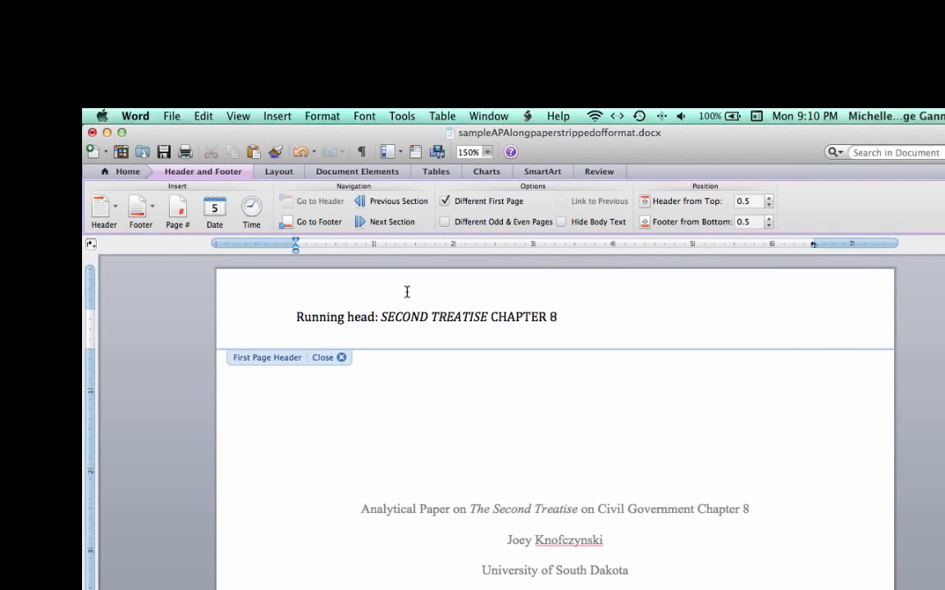
click(178, 215)
drag(296, 318, 819, 317)
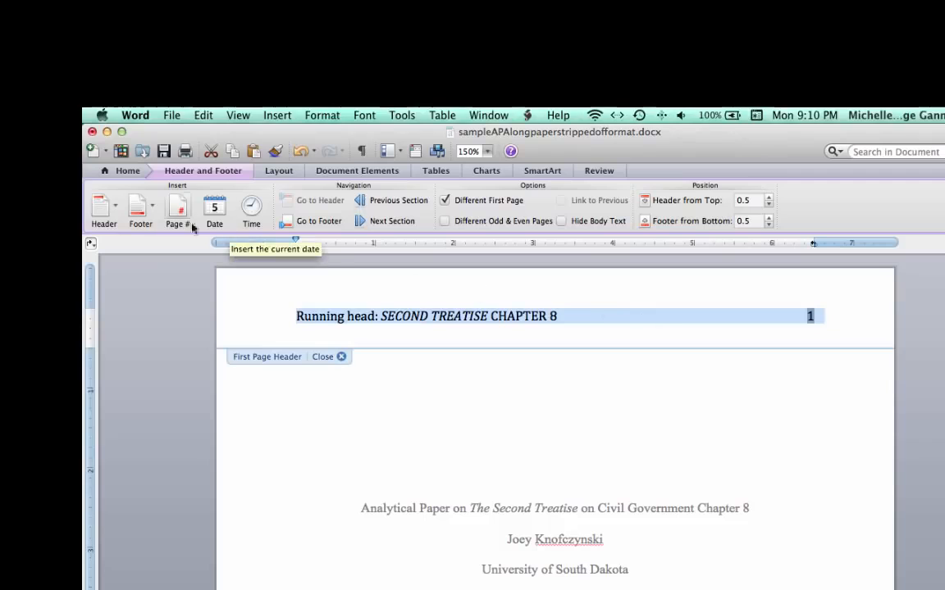
click(127, 174)
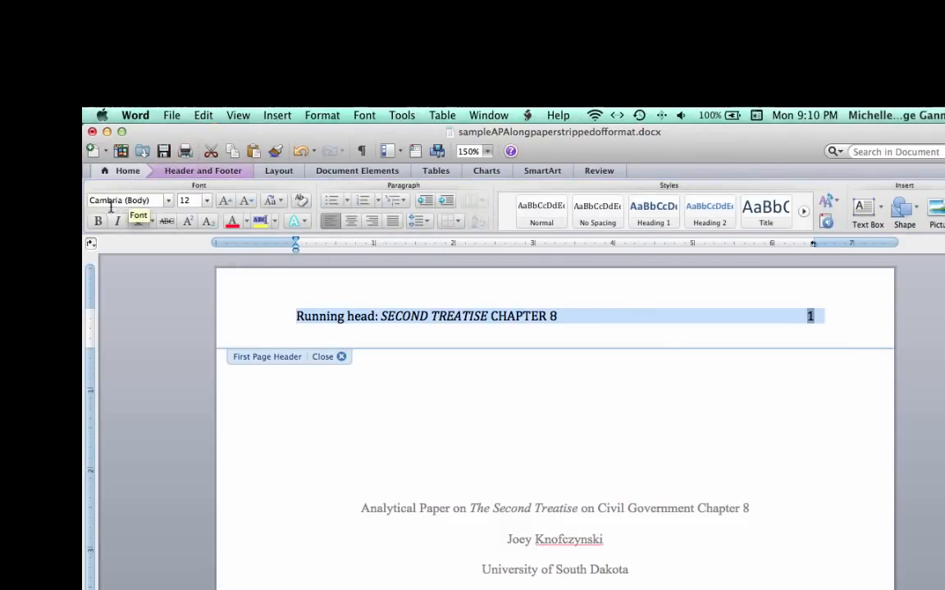
click(112, 206)
text(Times New Roman)
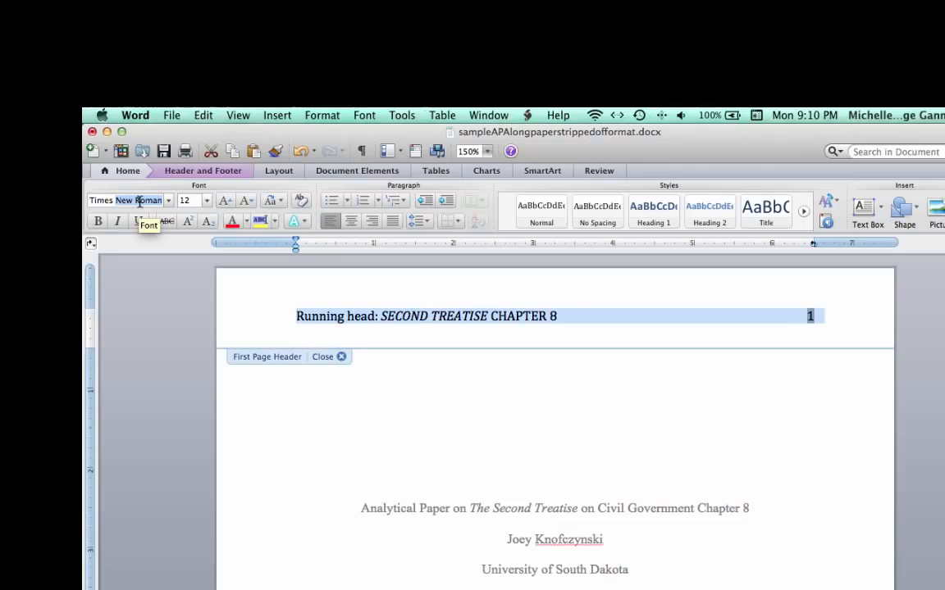
key(Return)
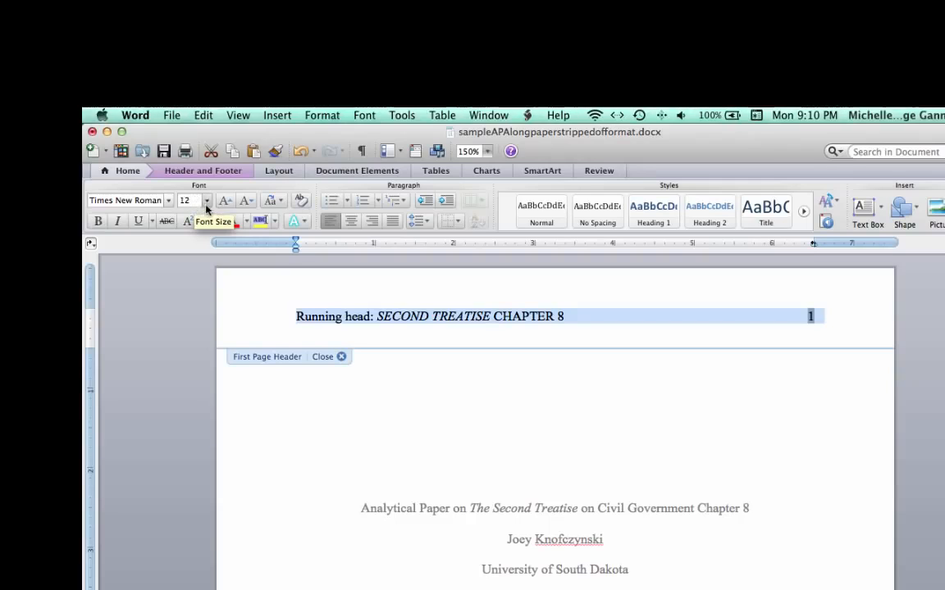
- Copy the header text from SECOND TREATISE CHAPTER 8 through the page number
click(405, 317)
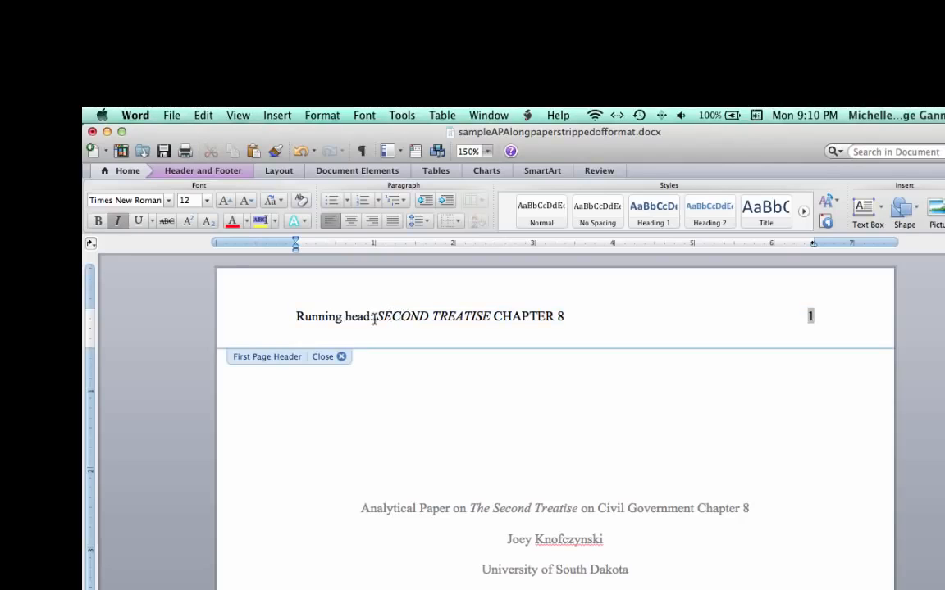
drag(378, 318, 814, 317)
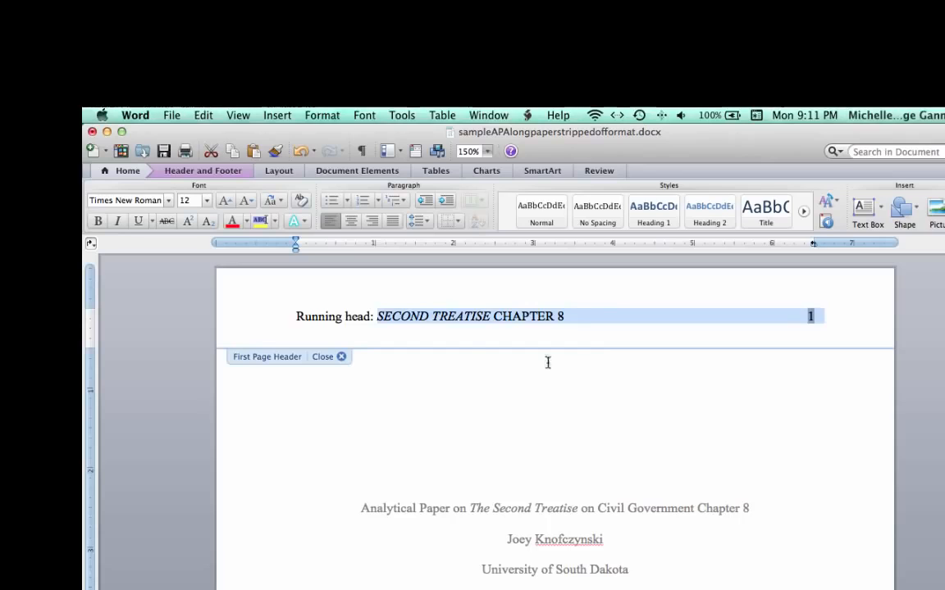
click(201, 117)
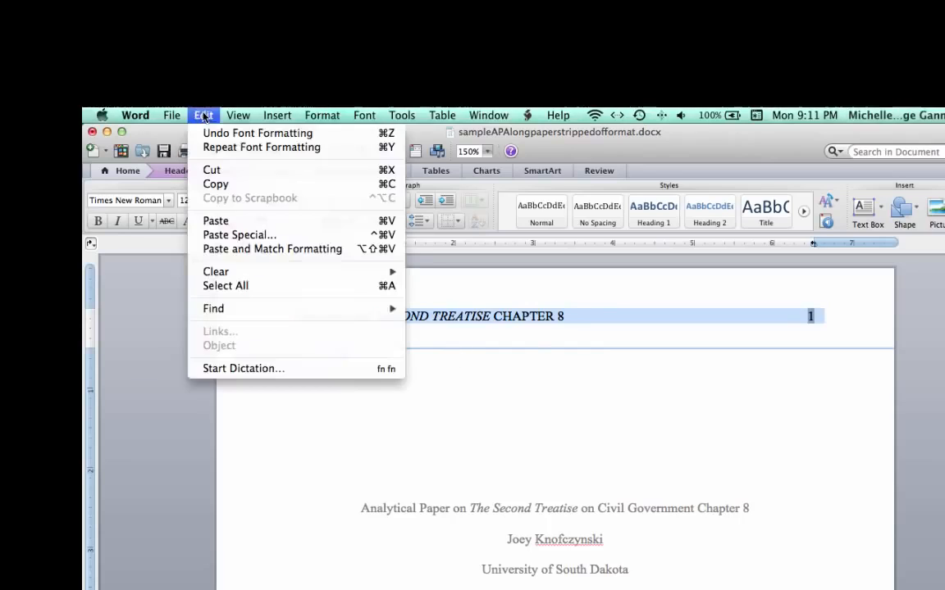
click(240, 188)
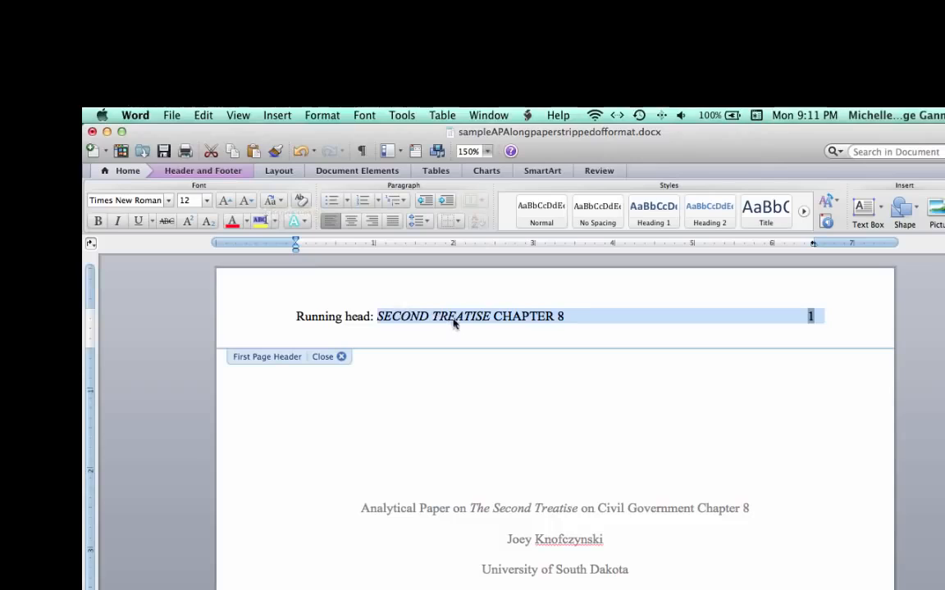
click(575, 317)
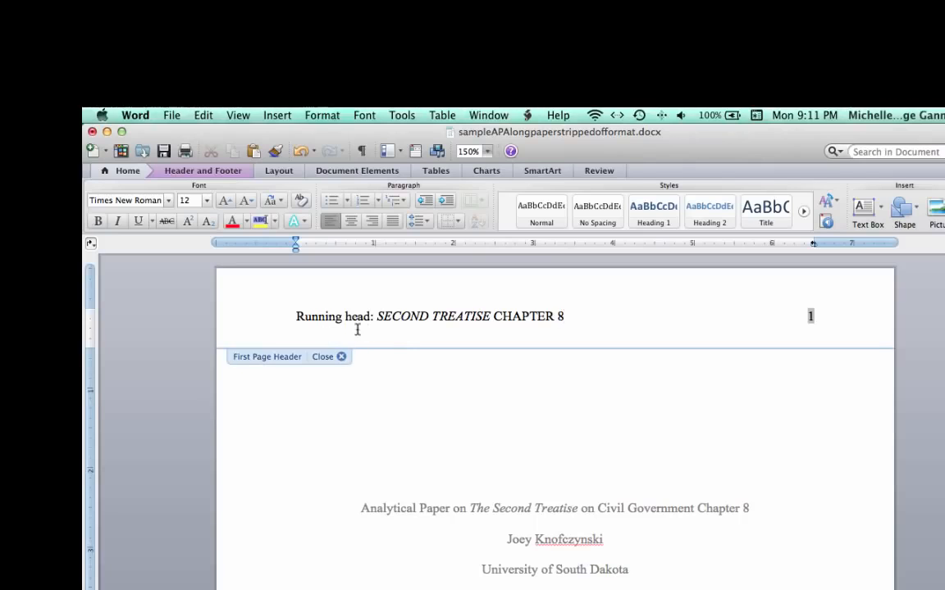
- Paste the copied short title and page number into the header of the abstract page
scroll(444, 465, down, 3)
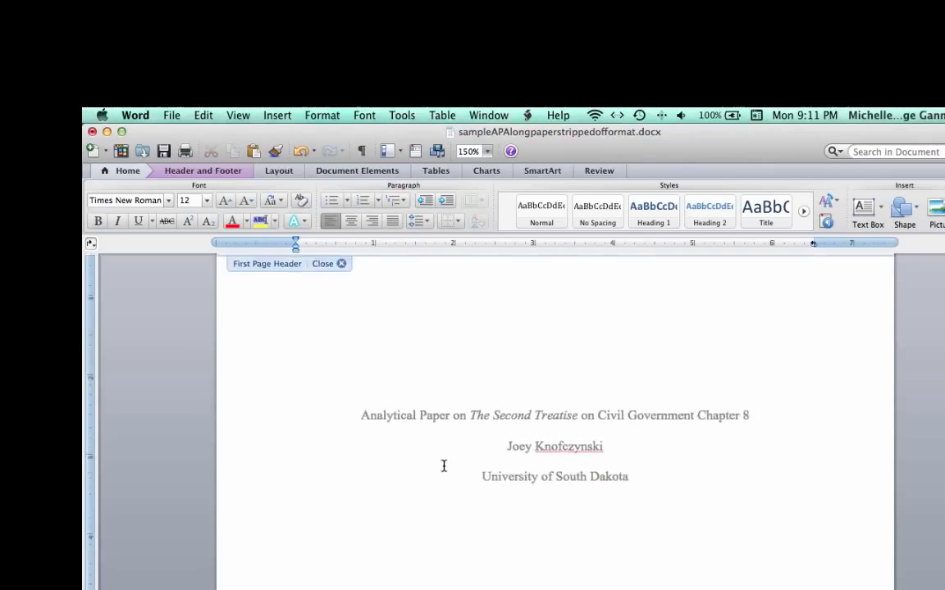
scroll(444, 466, down, 12)
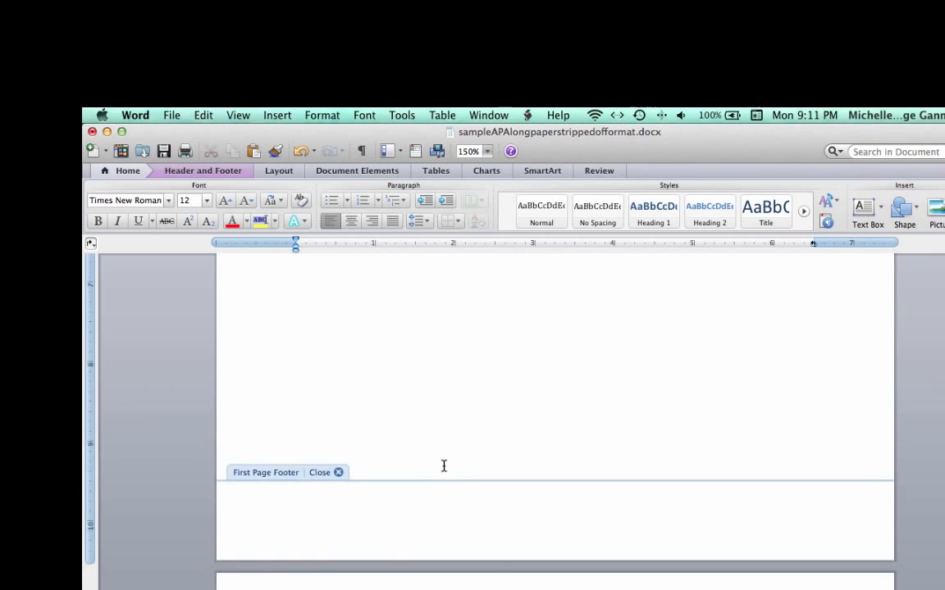
scroll(444, 466, down, 6)
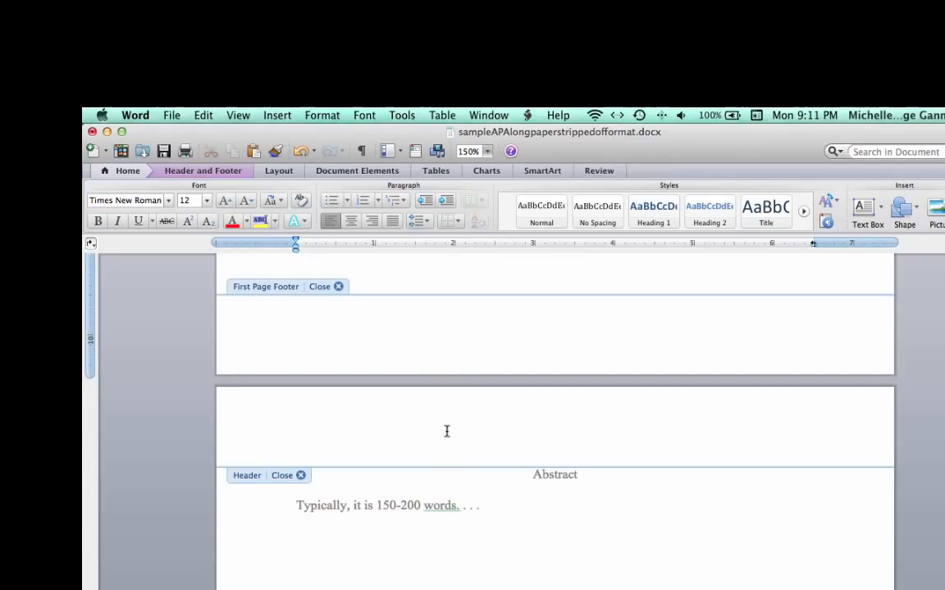
click(445, 428)
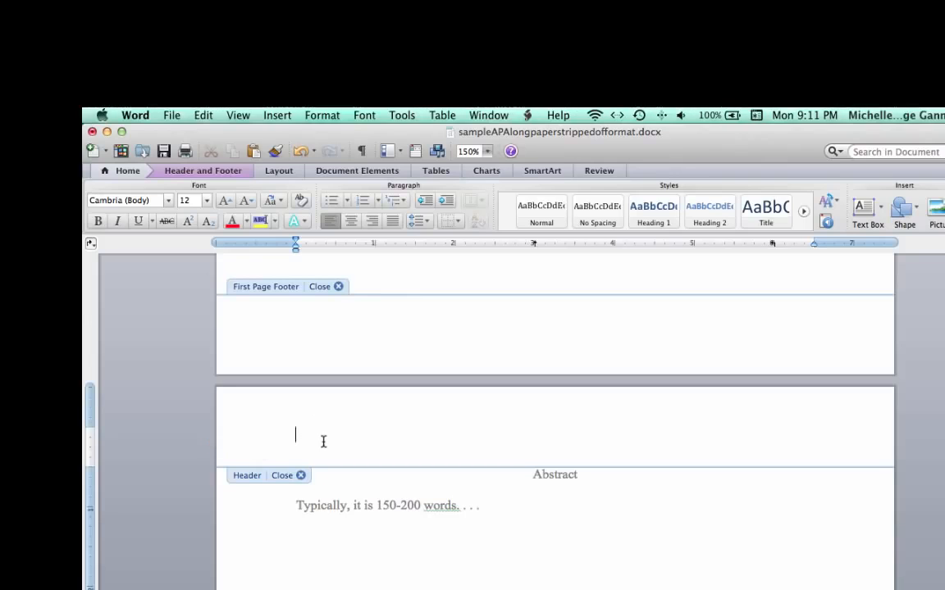
click(205, 117)
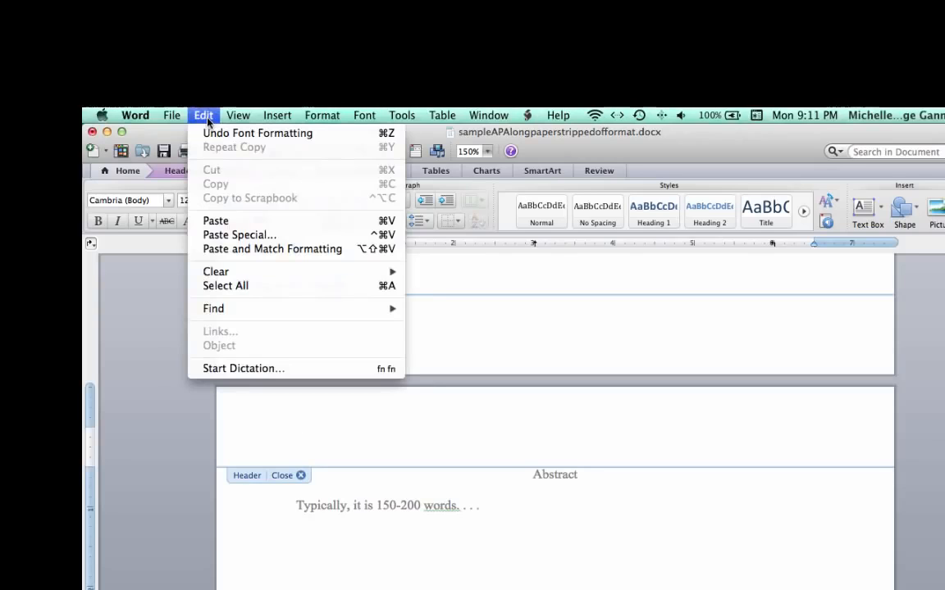
click(237, 224)
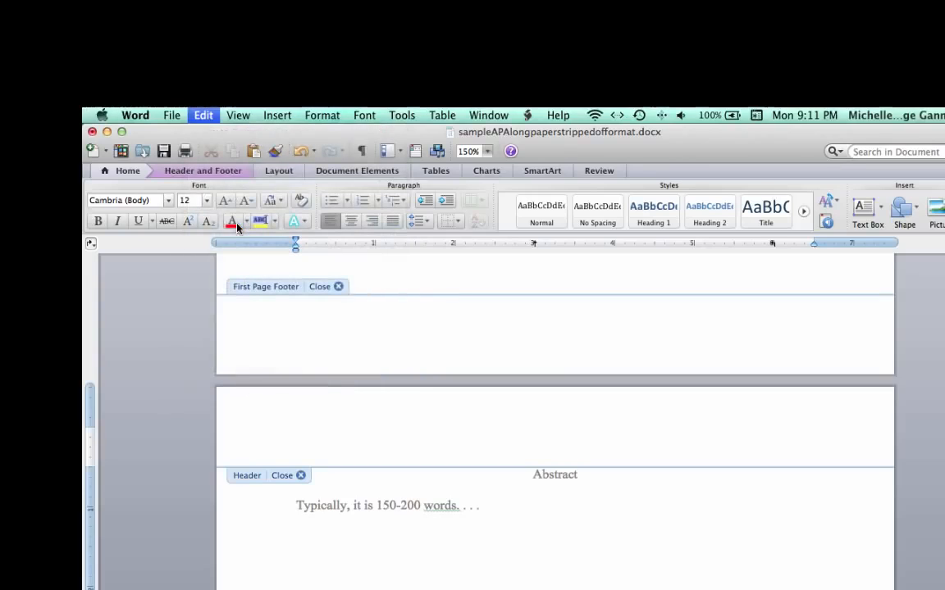
click(306, 434)
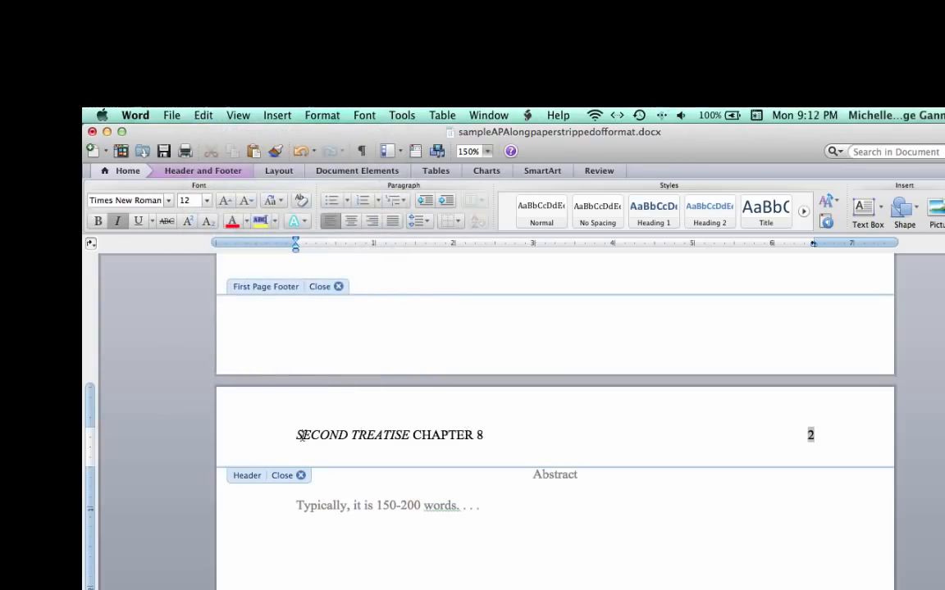
click(359, 438)
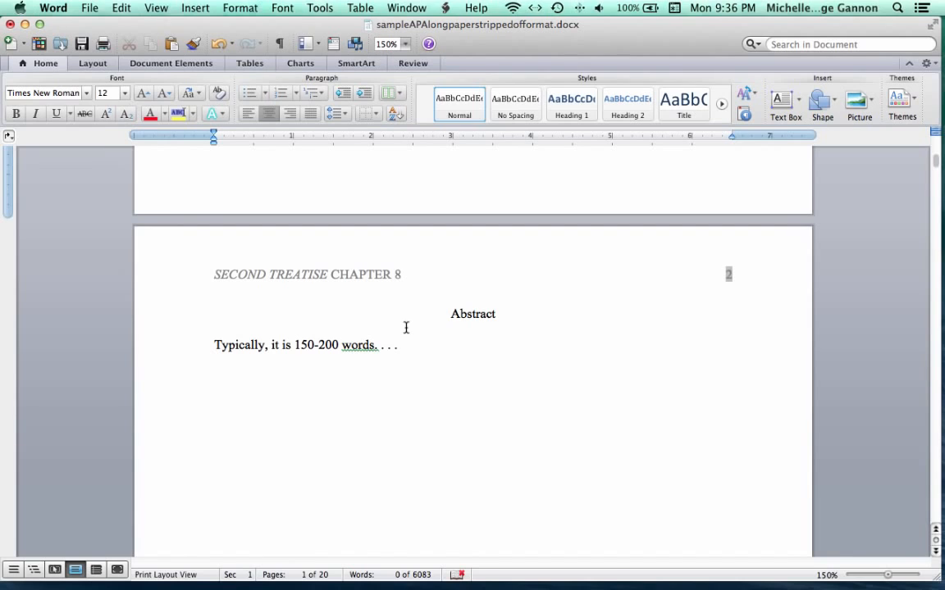
- Scroll through the following pages to check the running head and page numbers in the body of the paper
scroll(485, 352, down, 5)
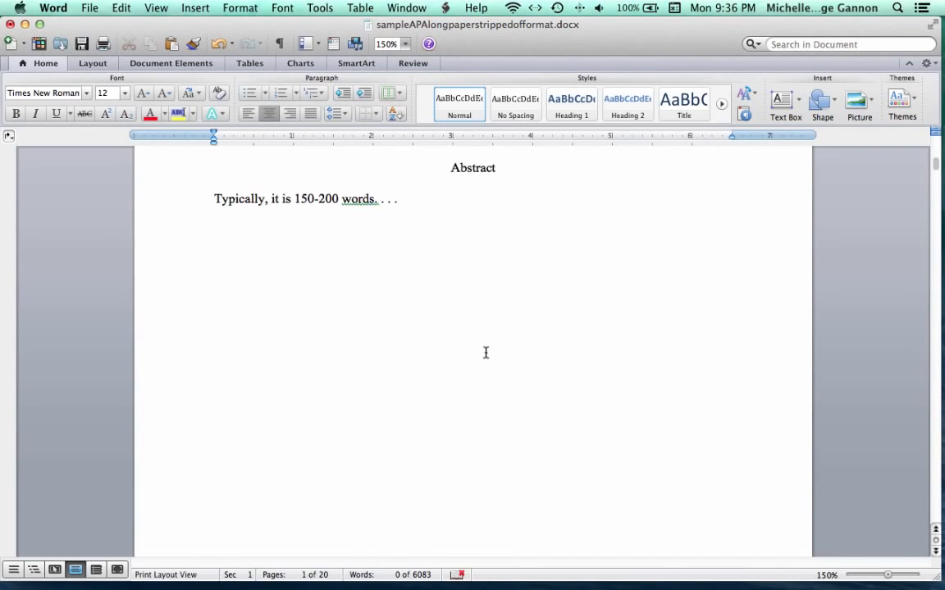
scroll(486, 352, down, 3)
scroll(485, 353, down, 10)
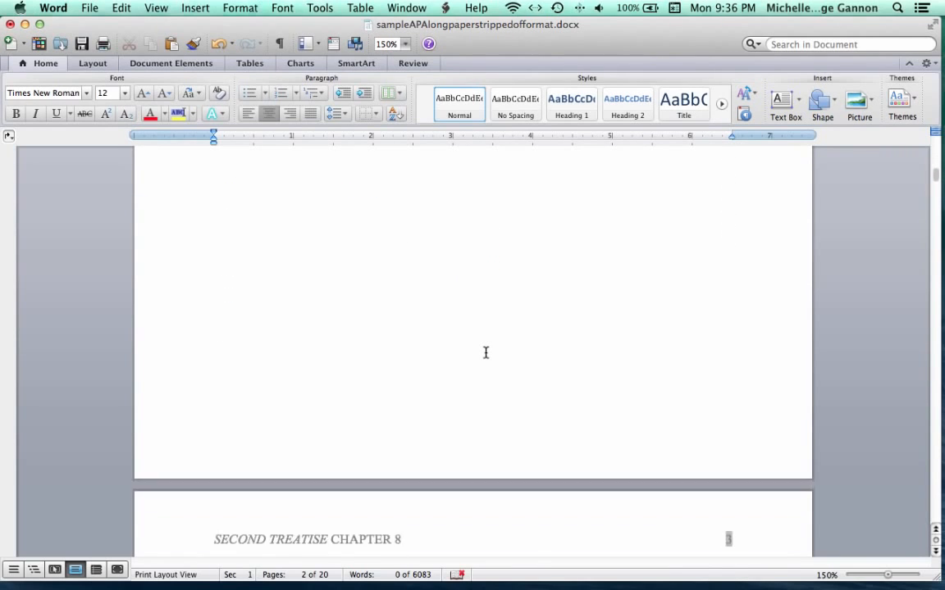
scroll(486, 352, down, 20)
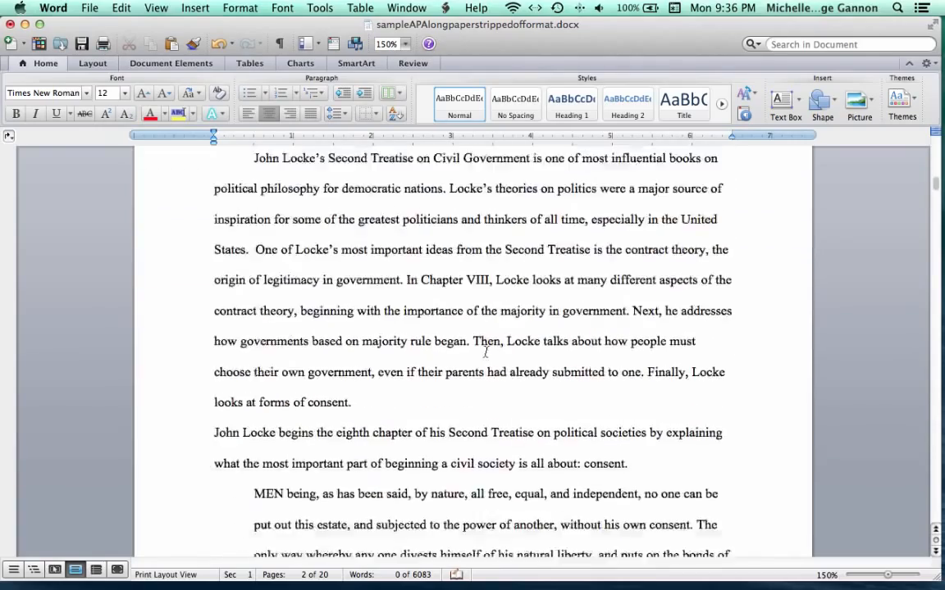
scroll(486, 352, up, 15)
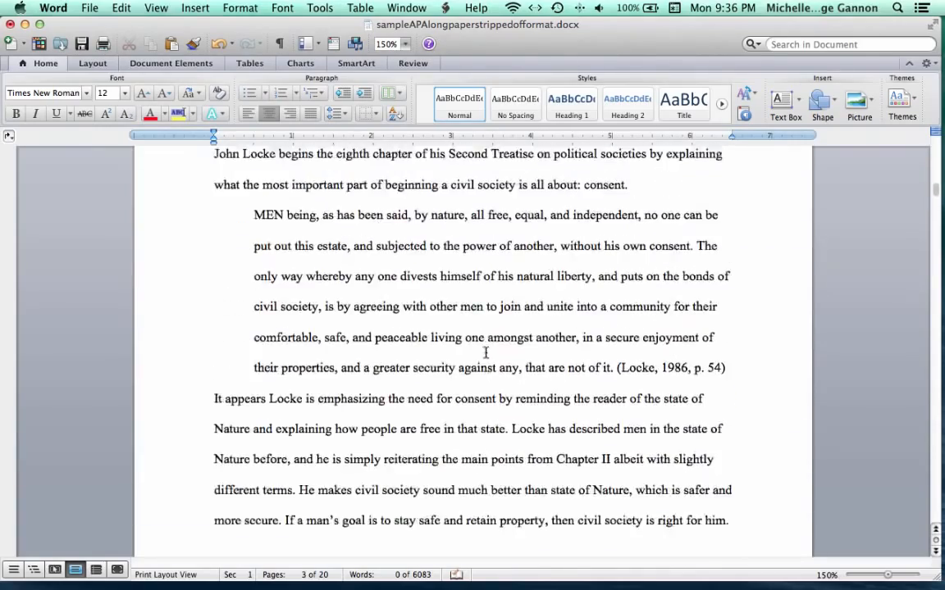
scroll(486, 353, up, 10)
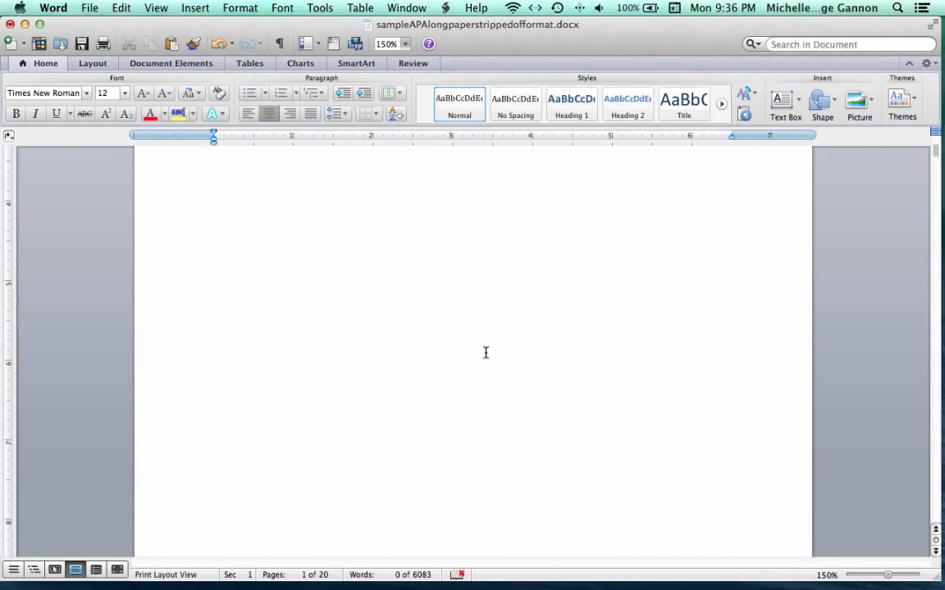
scroll(499, 273, up, 15)
click(499, 273)
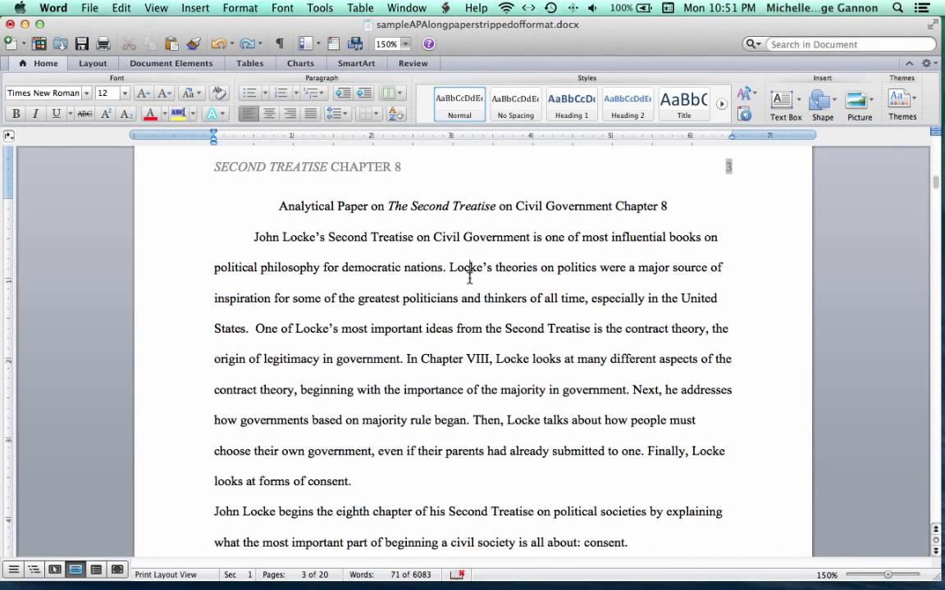
scroll(468, 279, up, 1)
scroll(469, 287, up, 1)
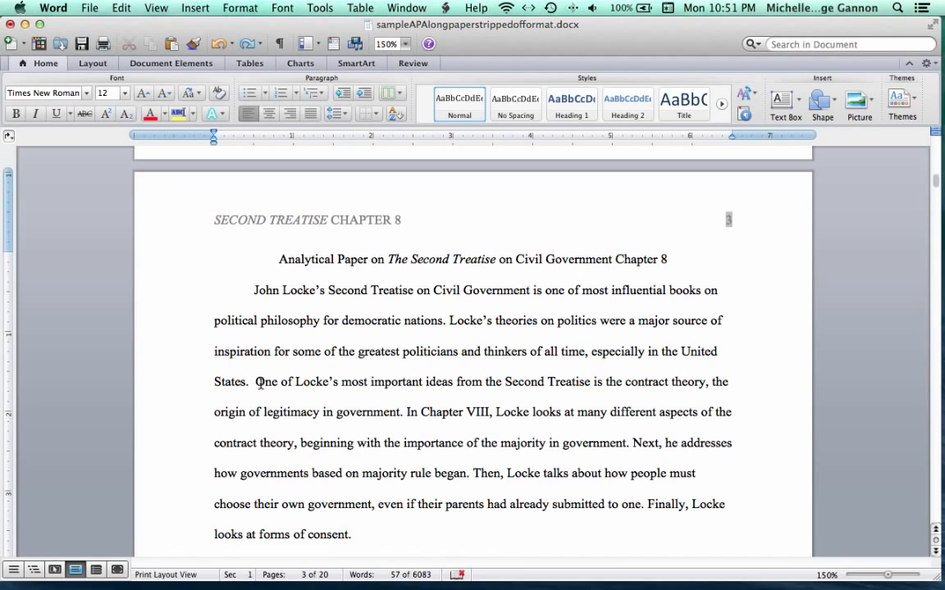
click(249, 383)
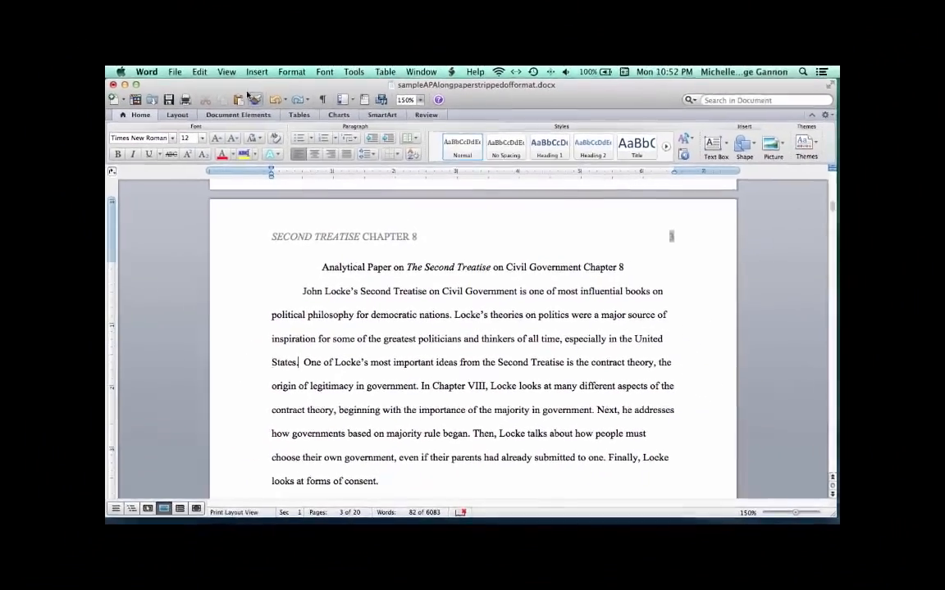
- Insert a footnote after 'States.' with the text 'Type the text of your footnote.' and undo it
click(205, 73)
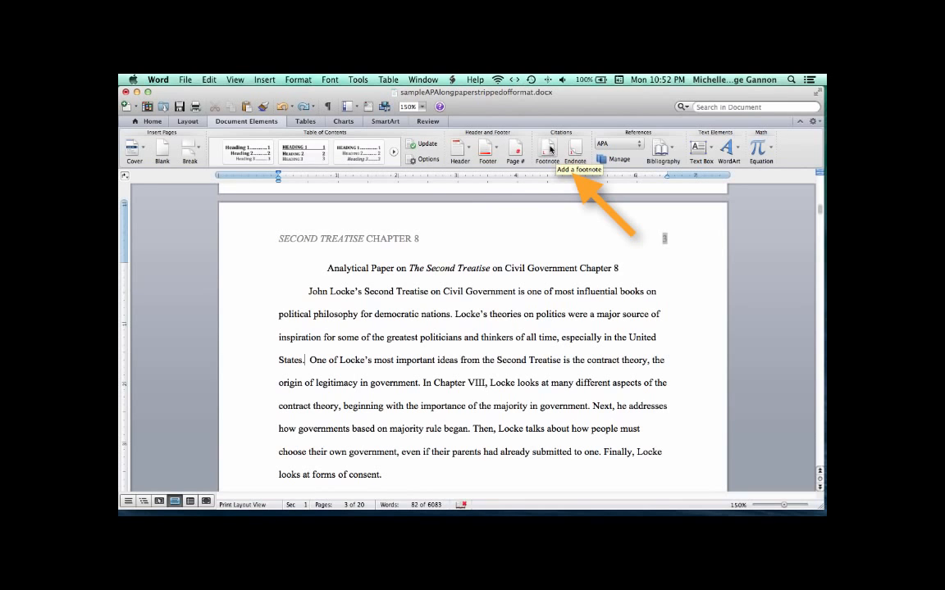
click(549, 150)
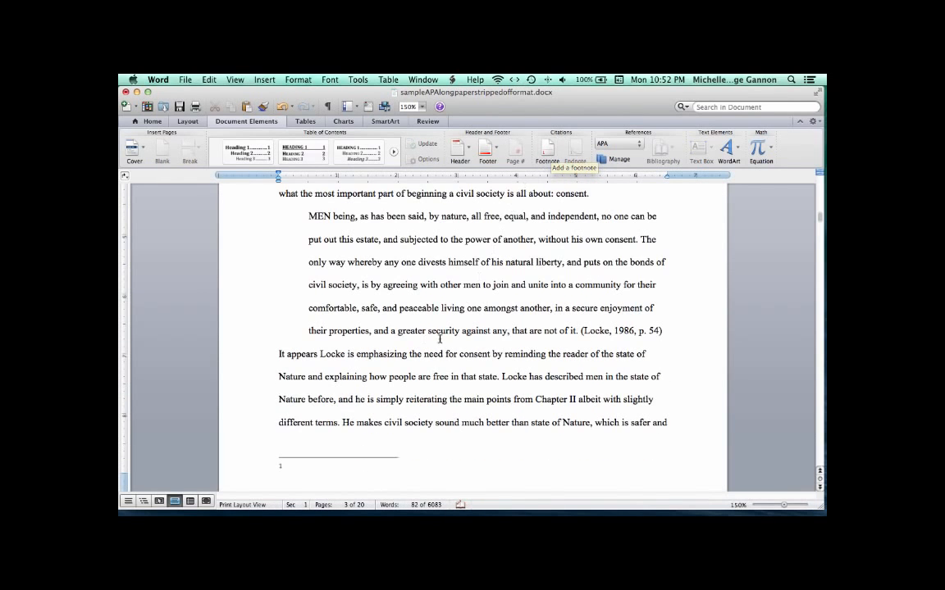
scroll(440, 338, up, 5)
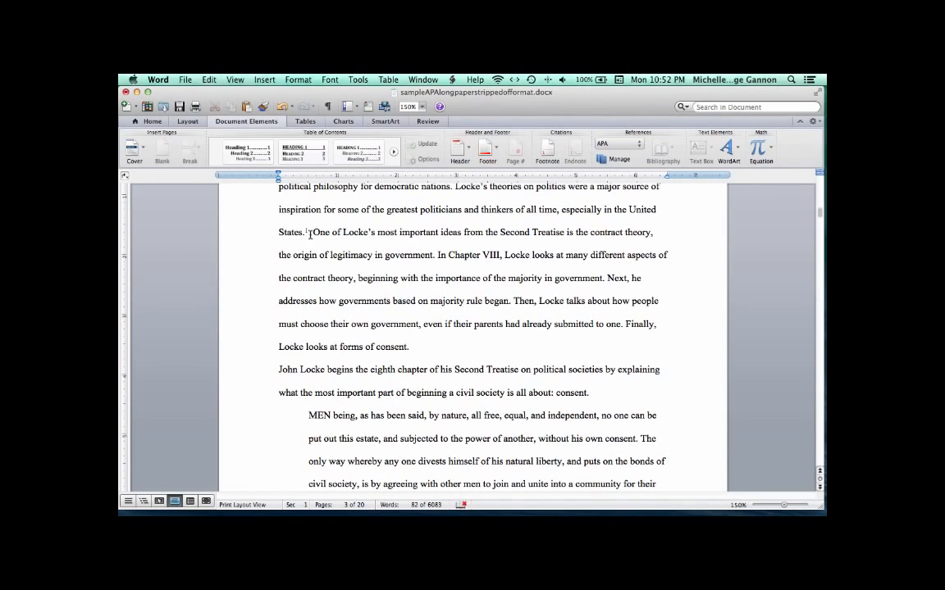
scroll(328, 369, down, 4)
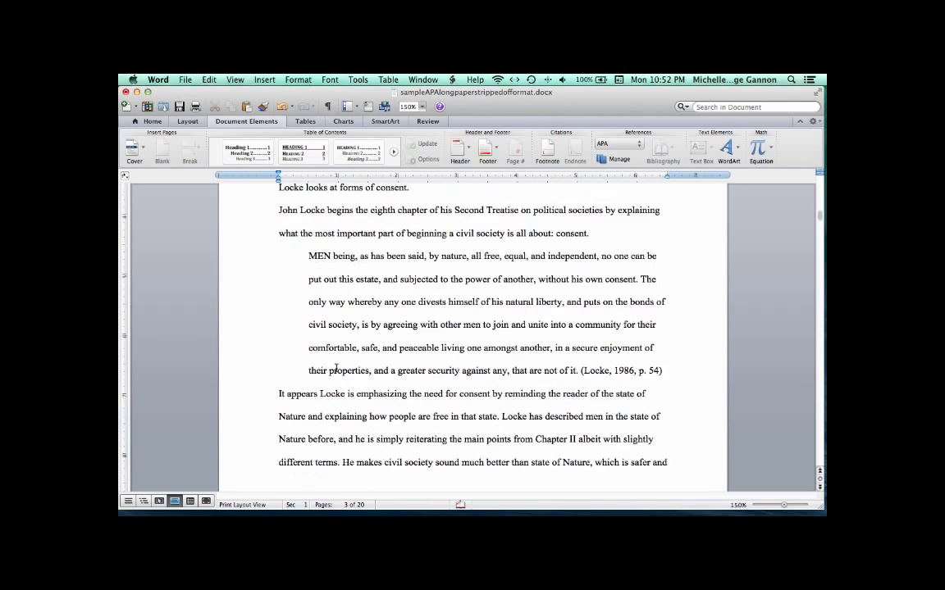
scroll(328, 369, down, 3)
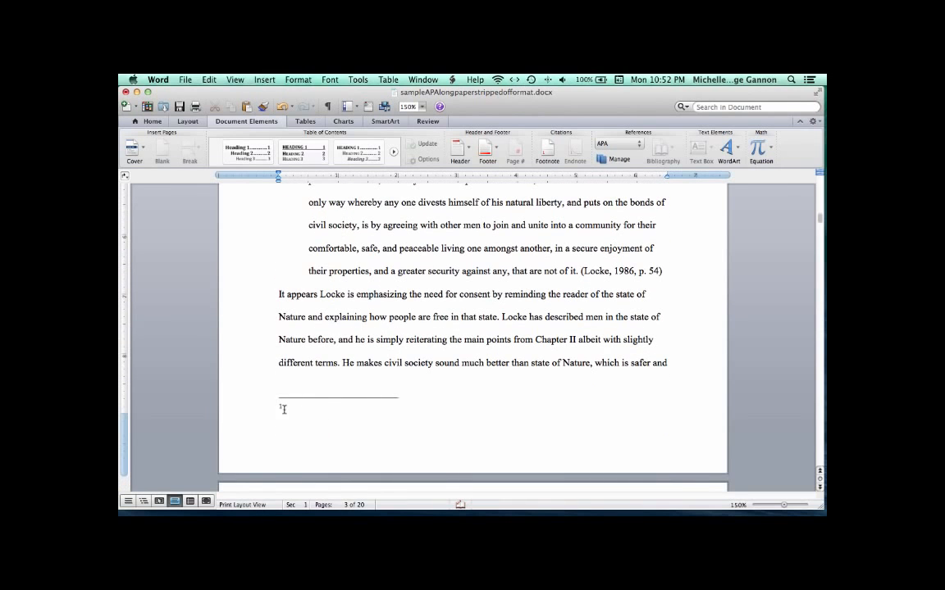
click(290, 409)
text(Type the text of your footnote.)
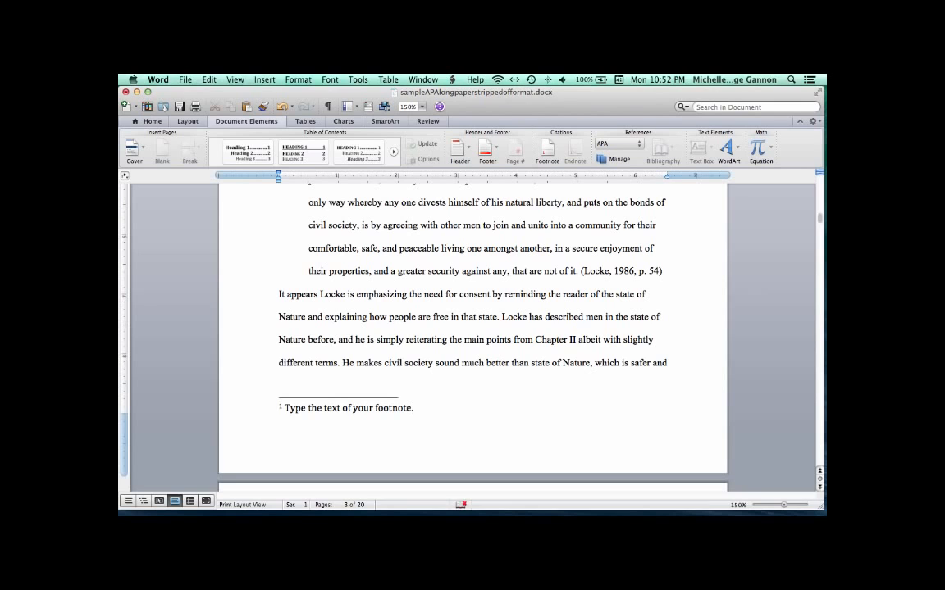
key(super+z)
key(super+z)
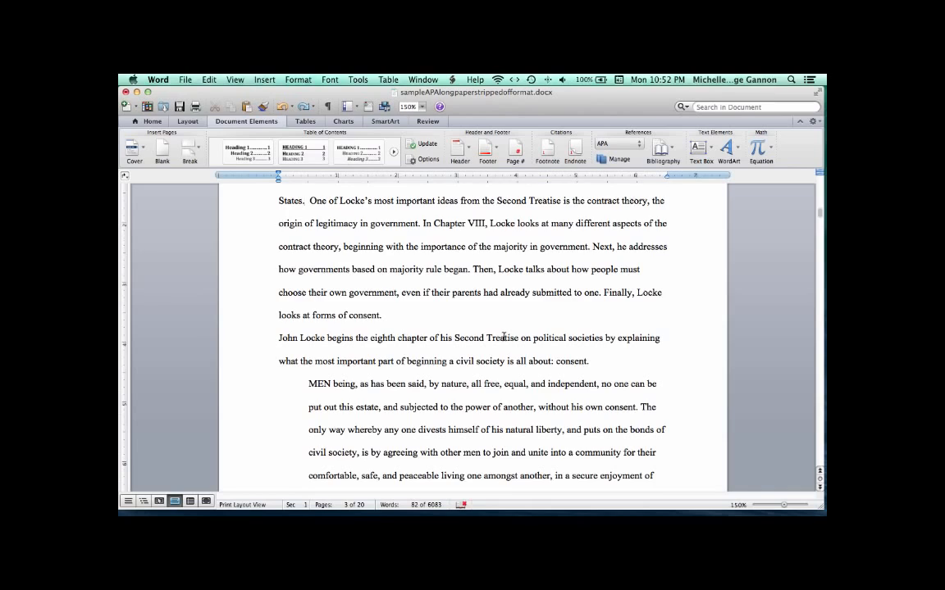
- Scroll through the body pages to examine the in-text citations
scroll(503, 337, down, 8)
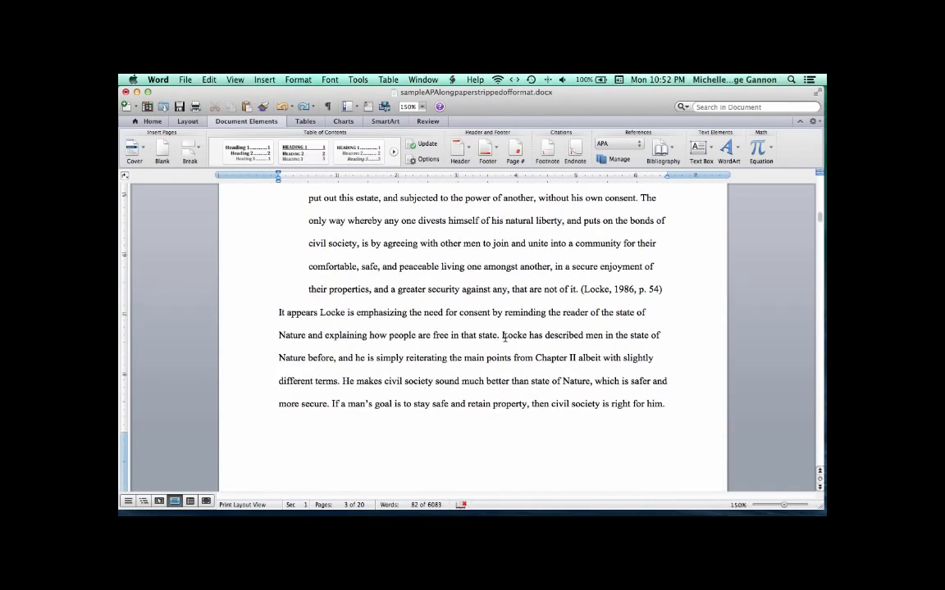
scroll(504, 337, down, 8)
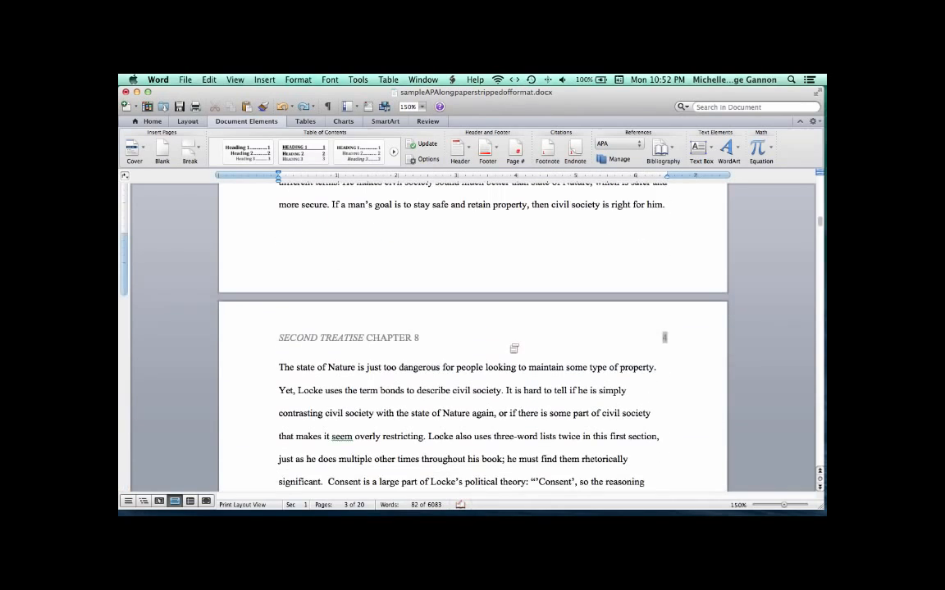
scroll(514, 348, down, 2)
scroll(491, 378, down, 3)
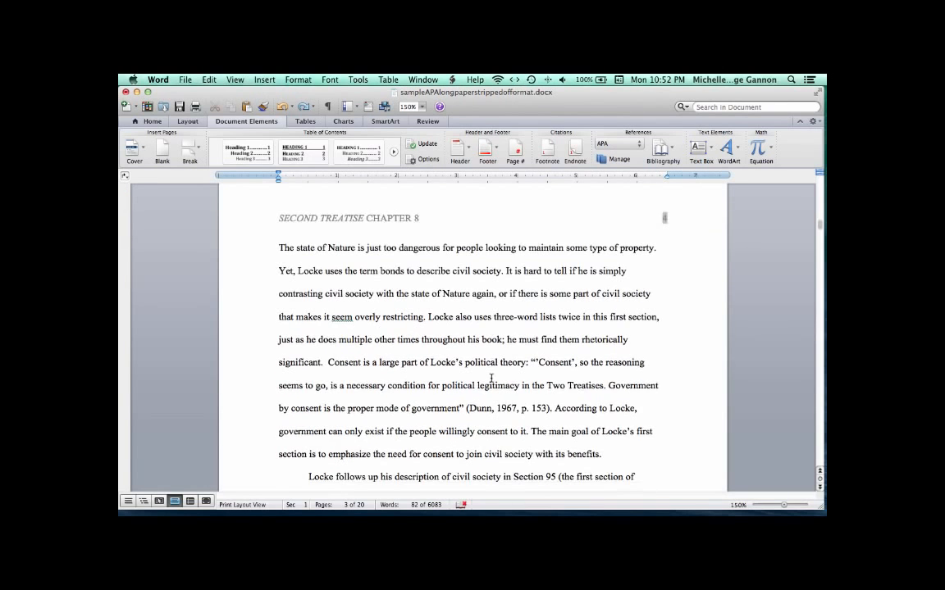
scroll(491, 378, down, 2)
scroll(491, 378, down, 3)
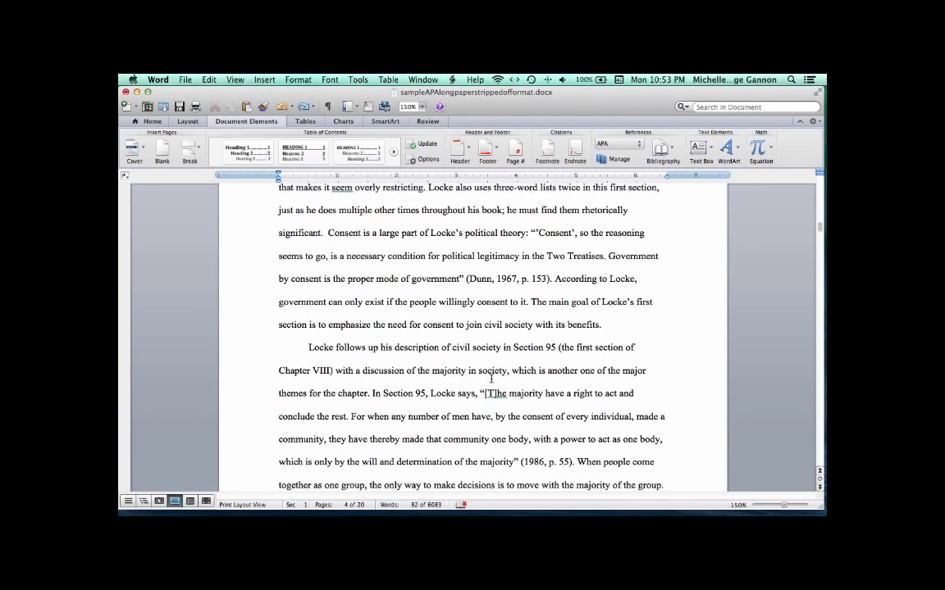
scroll(491, 378, down, 2)
scroll(491, 378, down, 2)
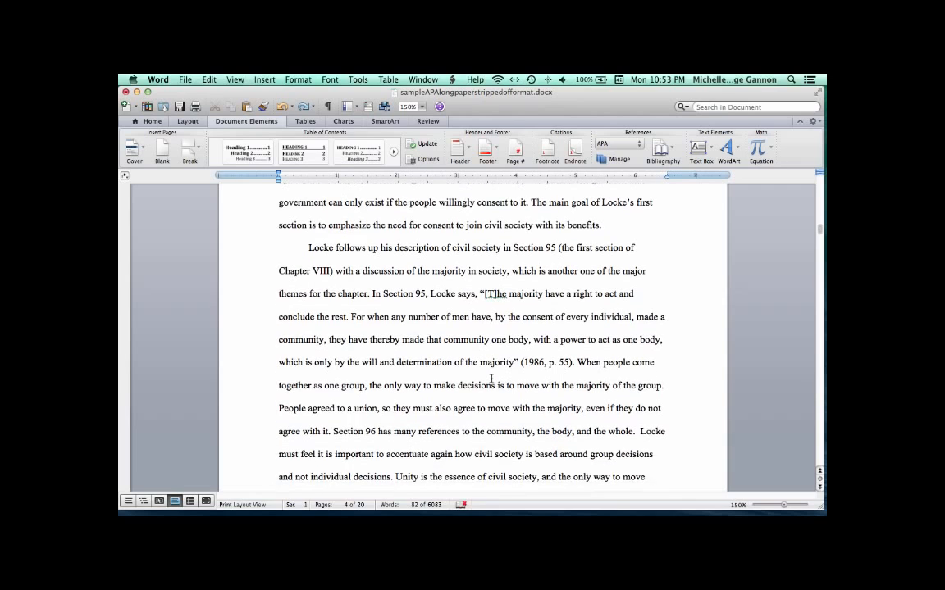
- Delete the year 1986 from the parenthetical citation (1986, p. 55) after the Section 95 quotation
drag(373, 293, 572, 362)
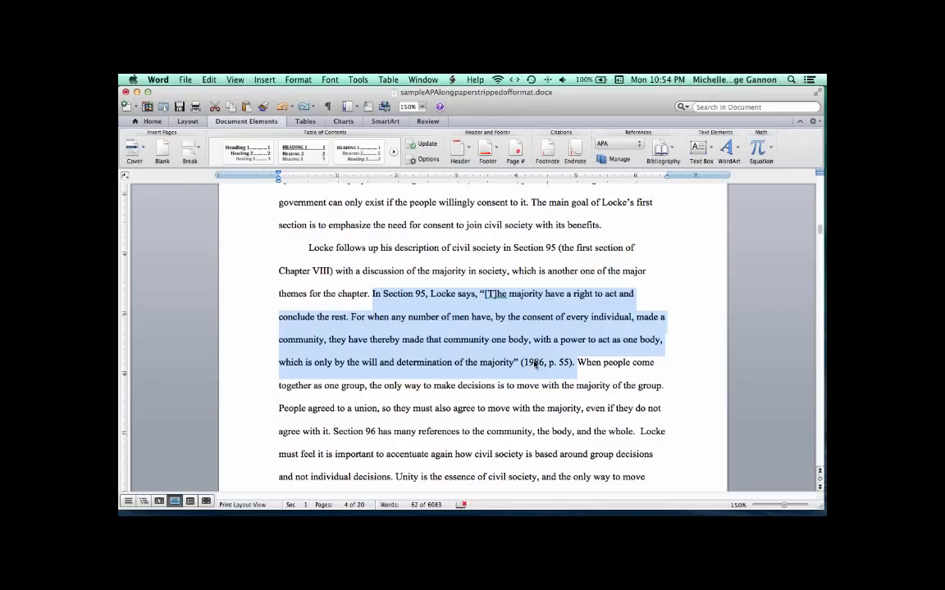
click(535, 364)
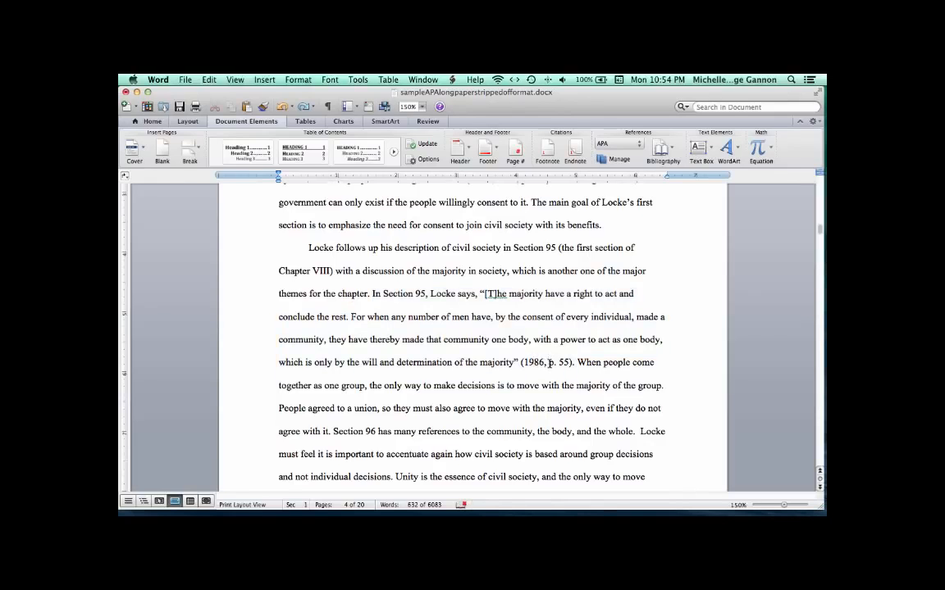
key(BackSpace)
key(BackSpace)
key(BackSpace)
key(BackSpace)
key(BackSpace)
key(BackSpace)
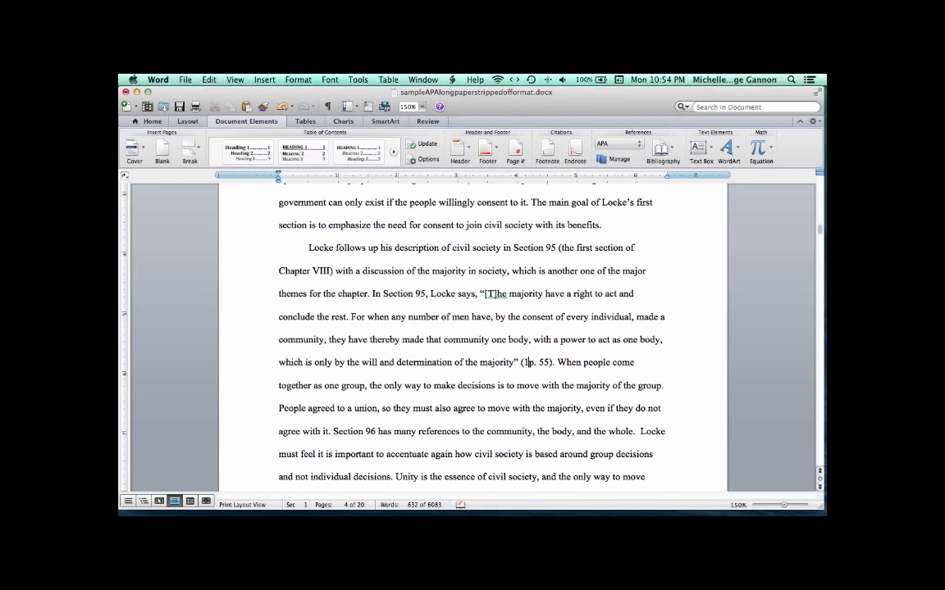
- Insert (1986) after Locke in the sentence 'In Section 95, Locke says'
click(456, 295)
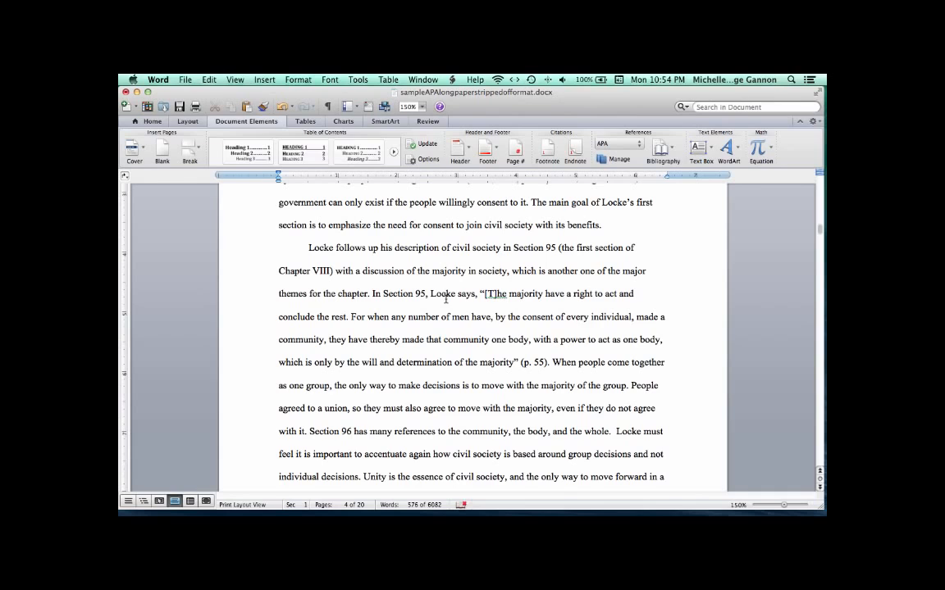
text((1986)
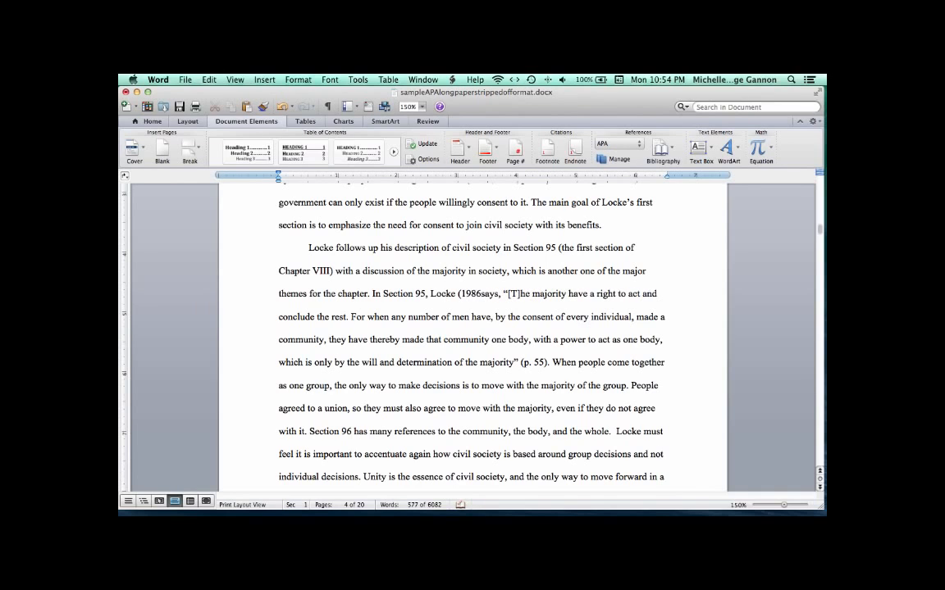
text())
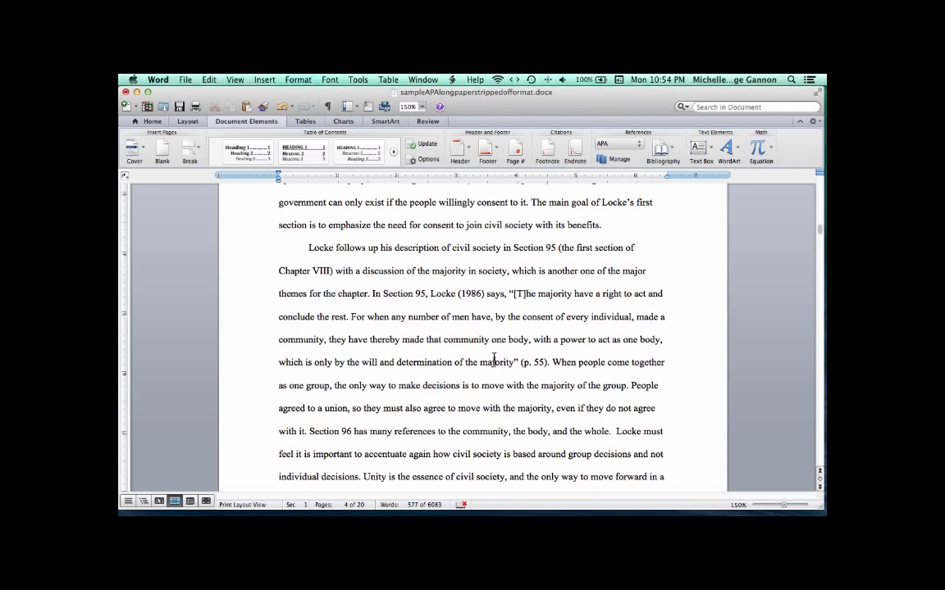
- Scroll through the rest of the paper to locate the References list at the end
scroll(494, 358, down, 5)
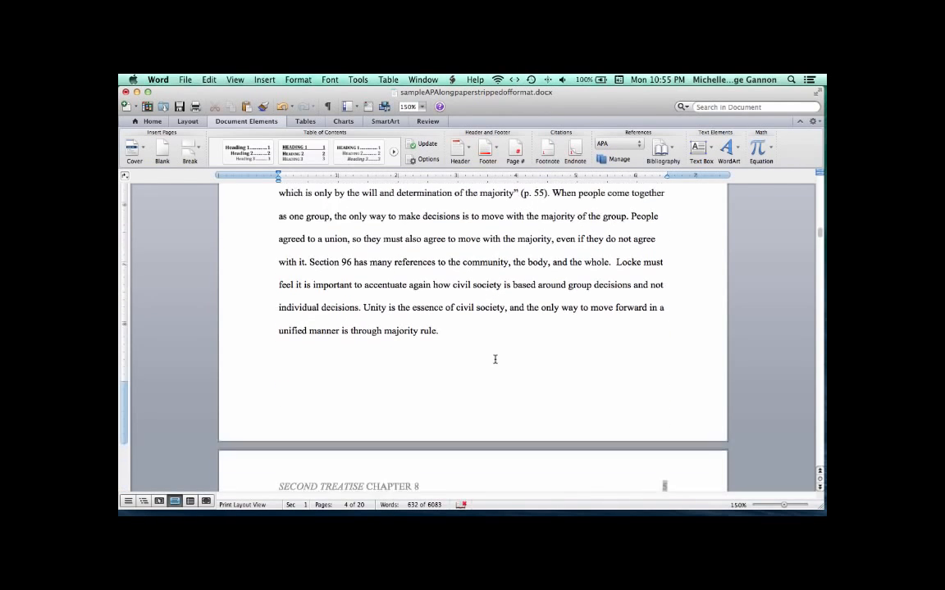
scroll(495, 359, down, 10)
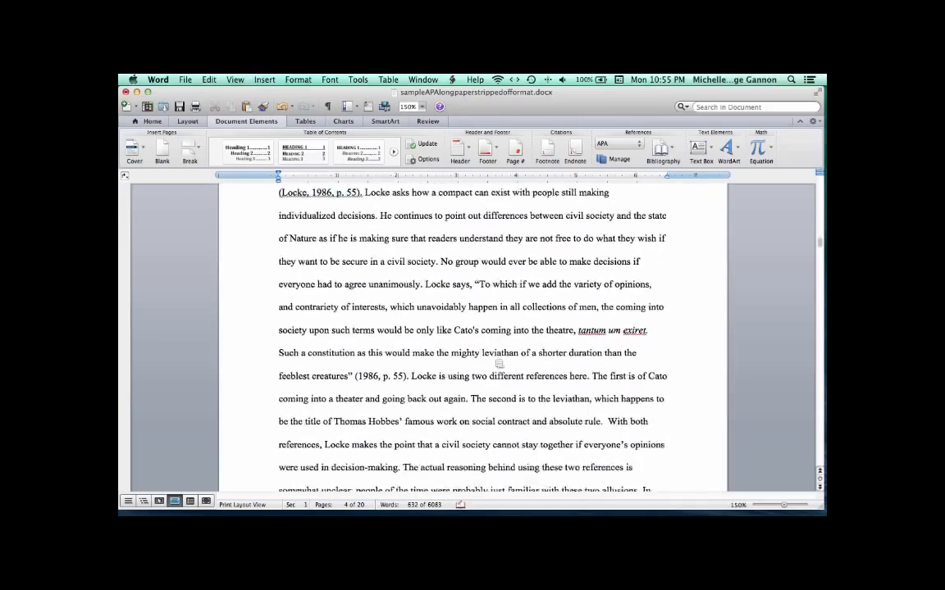
scroll(498, 363, down, 10)
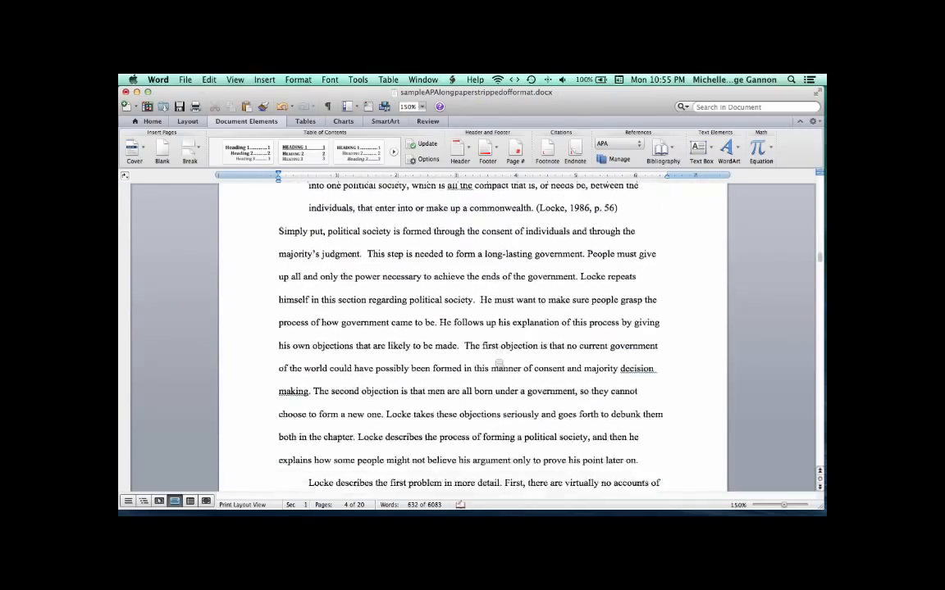
scroll(498, 363, down, 10)
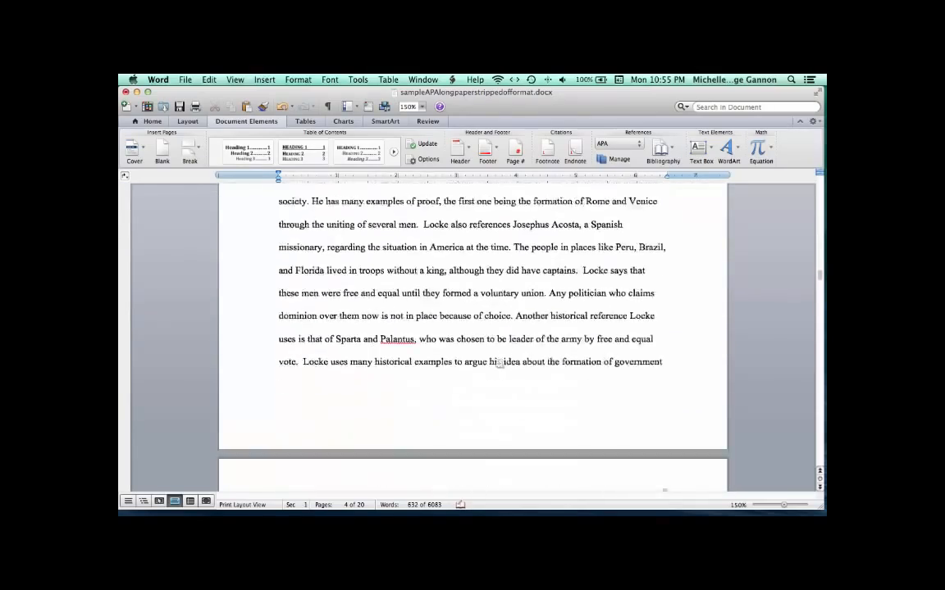
scroll(499, 363, down, 10)
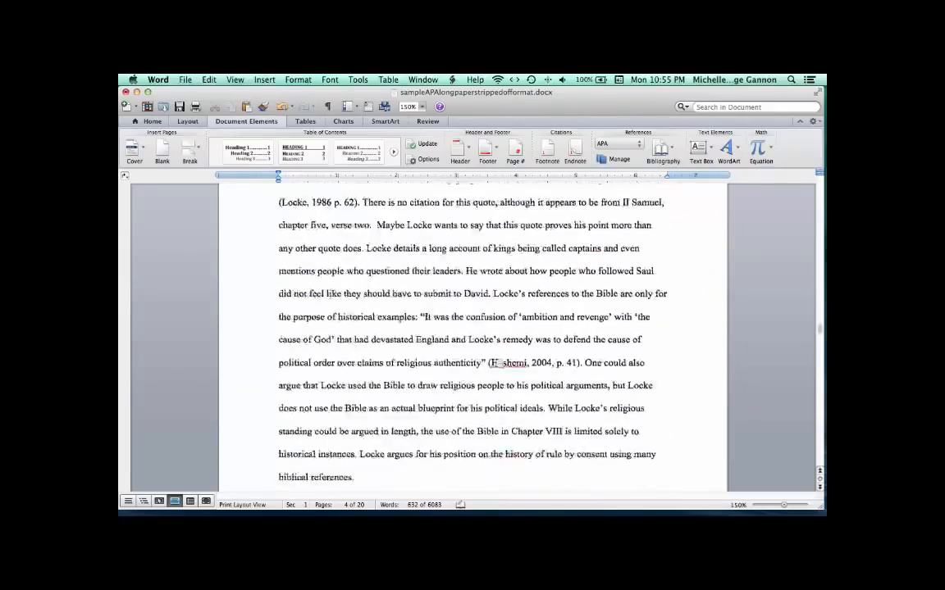
scroll(498, 363, down, 10)
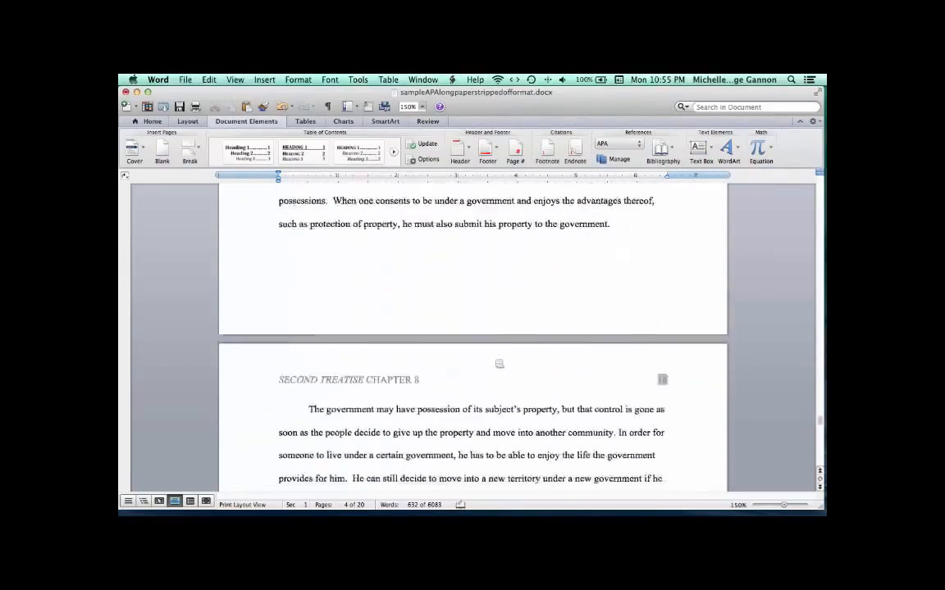
scroll(499, 363, down, 10)
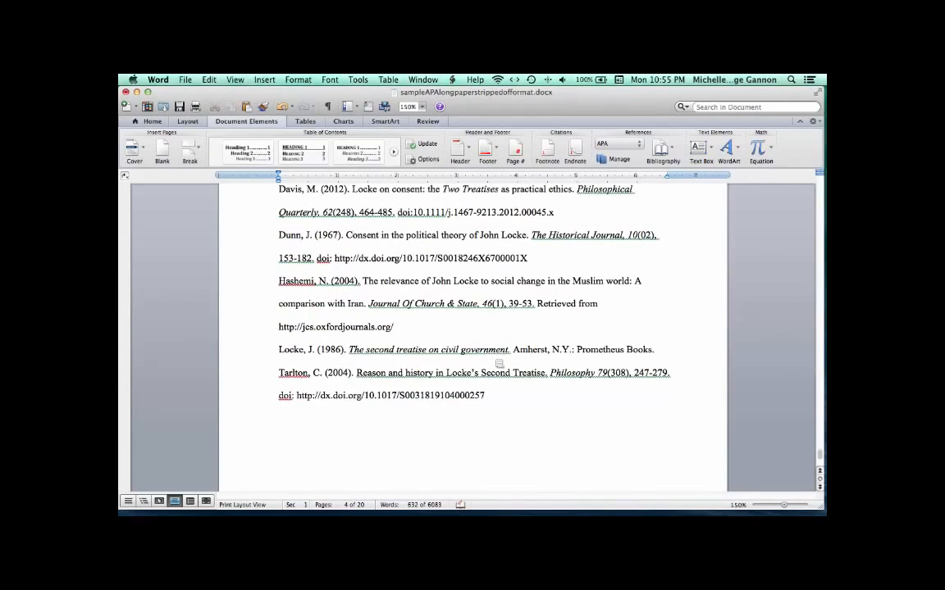
scroll(498, 363, up, 6)
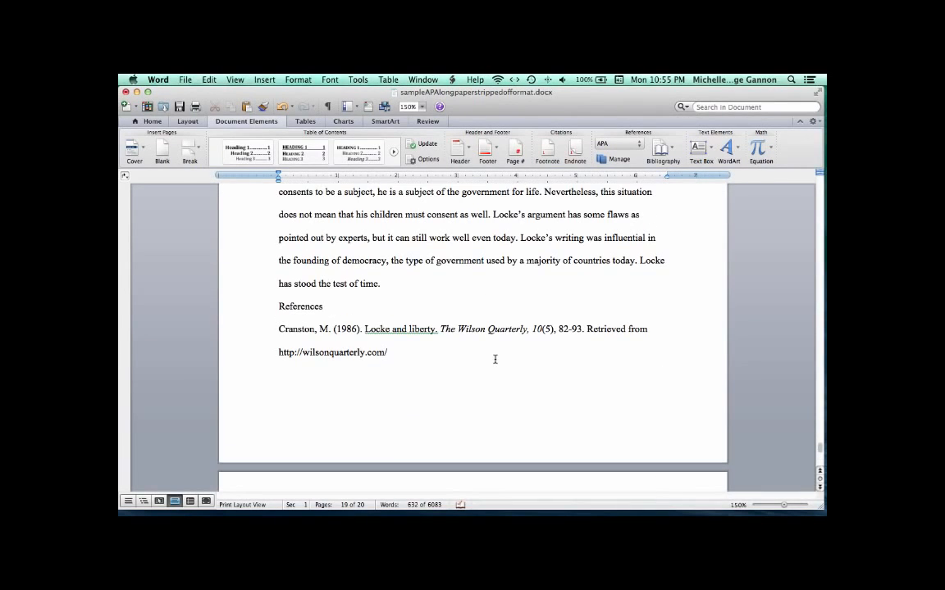
- Insert a page break before the References heading so the list starts on a new page
click(280, 307)
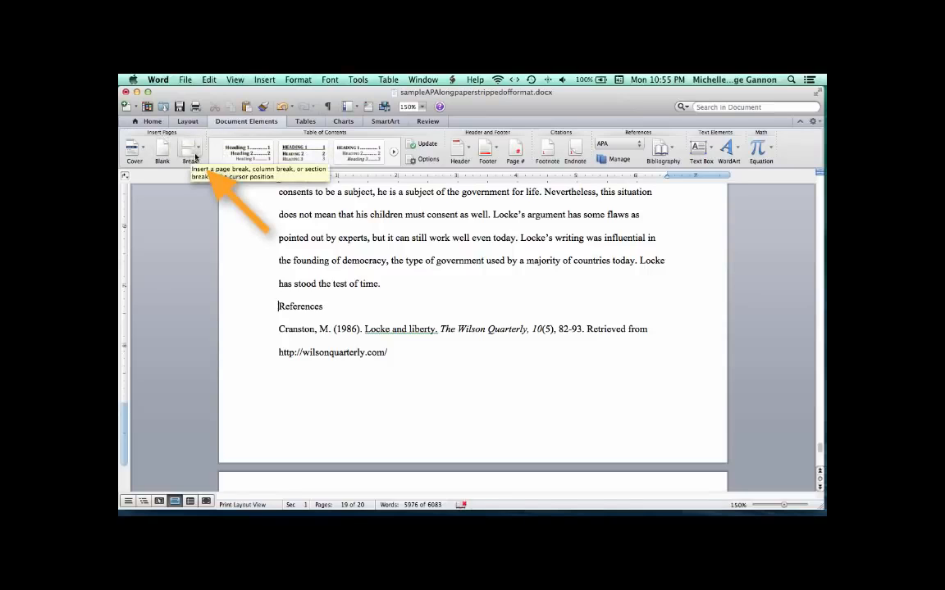
click(194, 152)
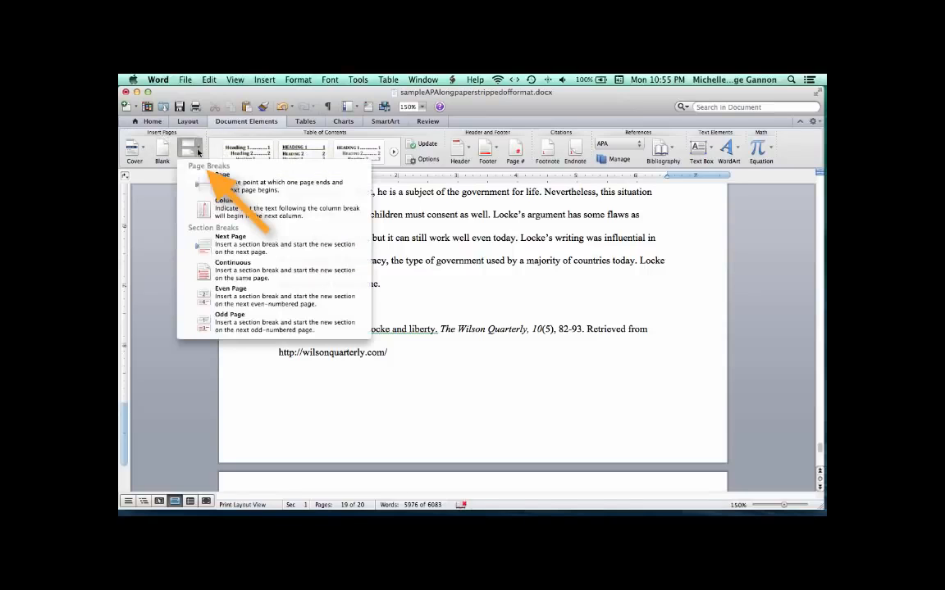
click(226, 183)
scroll(316, 388, down, 5)
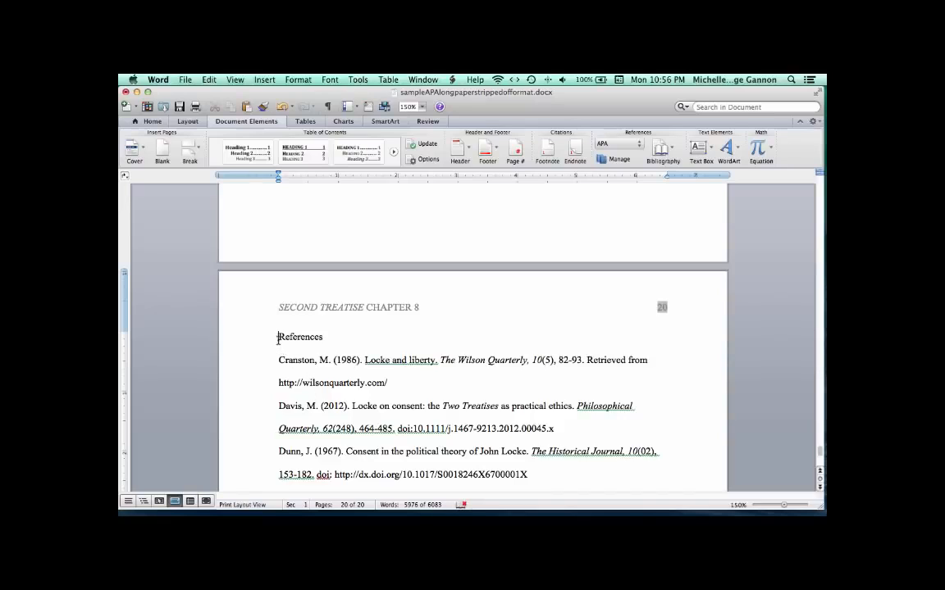
- Center the References heading
drag(278, 336, 323, 339)
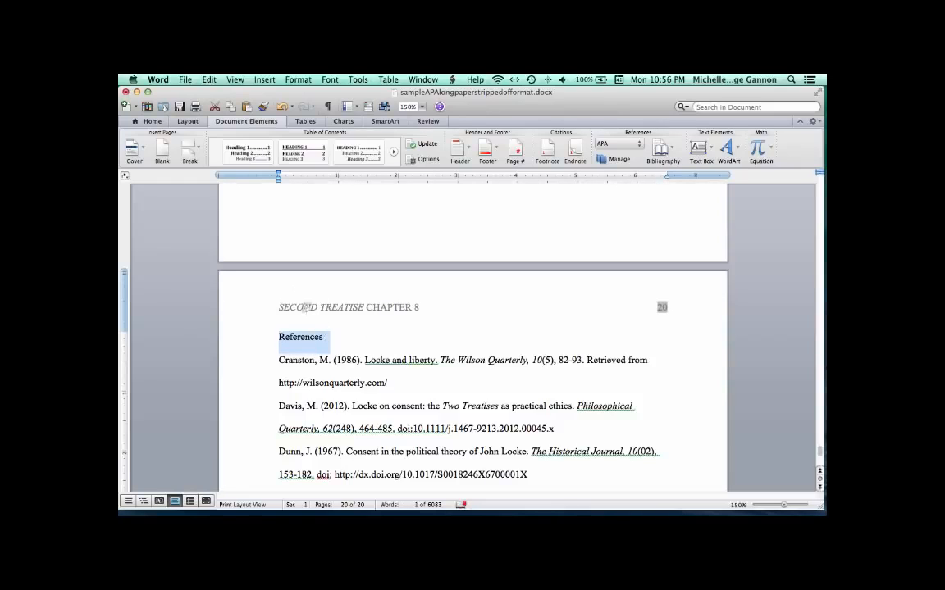
click(156, 122)
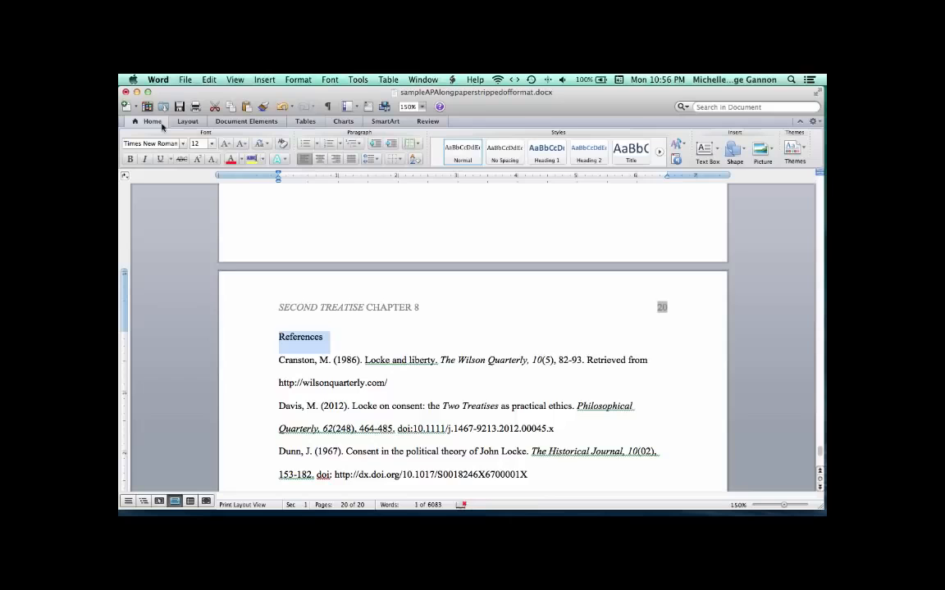
click(321, 159)
click(279, 360)
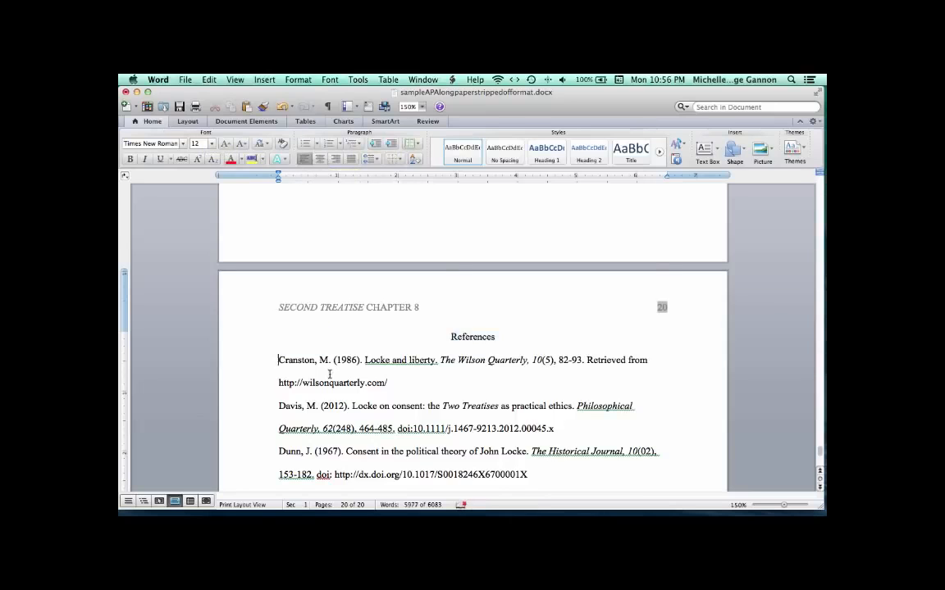
- Select all the reference entries and apply a 0.5" hanging indent to them
scroll(296, 336, down, 3)
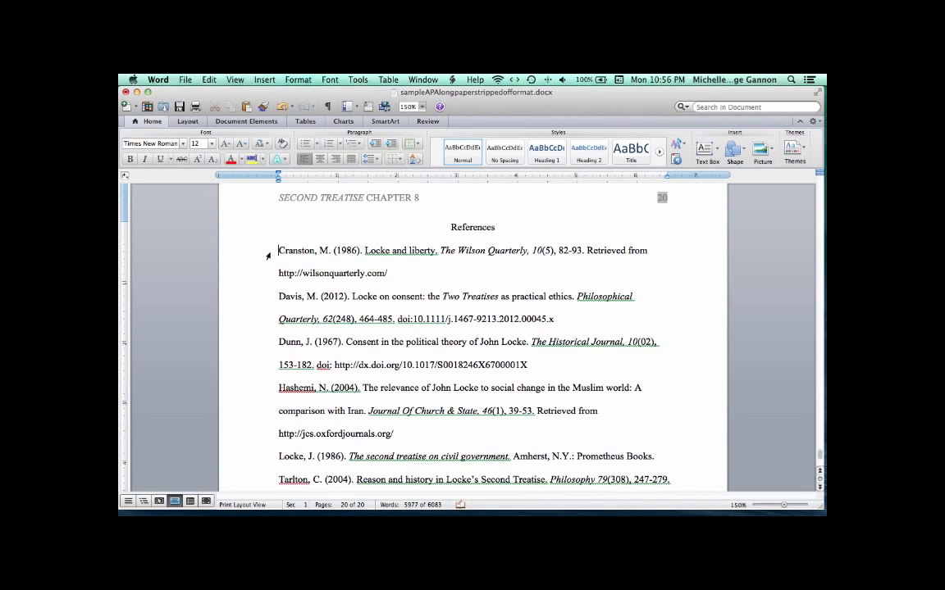
drag(252, 234, 499, 222)
scroll(492, 242, up, 10)
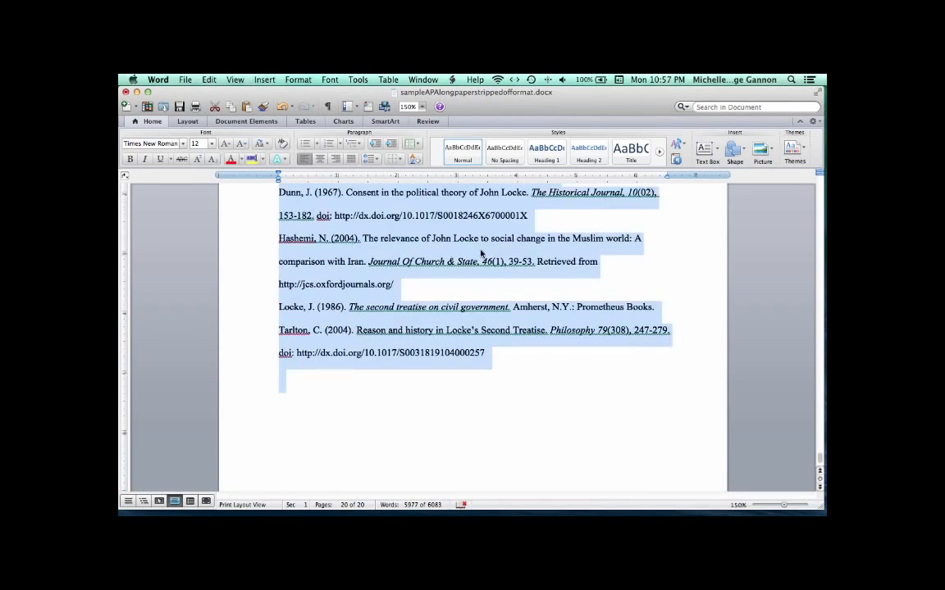
scroll(482, 254, up, 3)
scroll(484, 255, down, 8)
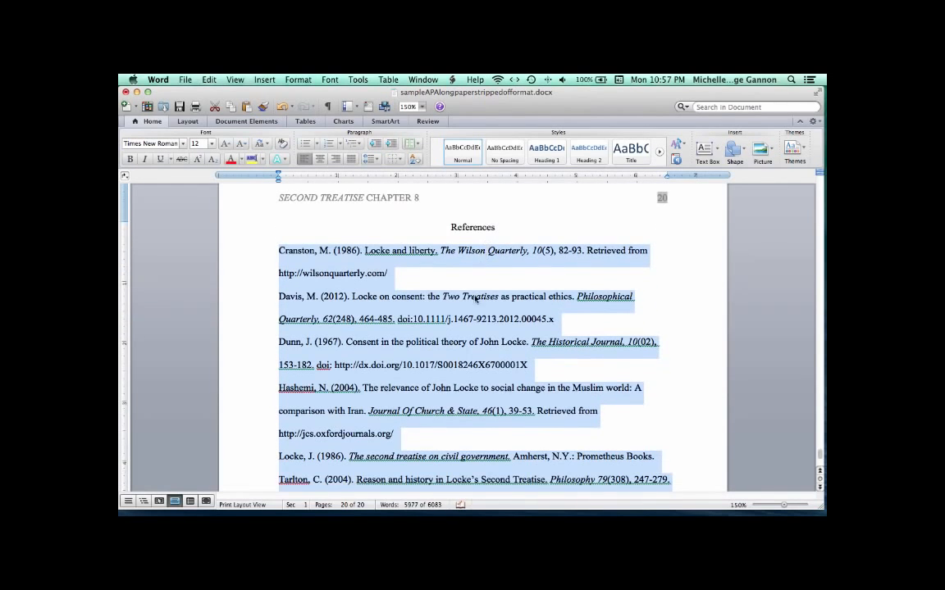
scroll(472, 303, down, 3)
scroll(472, 303, up, 3)
scroll(474, 304, down, 4)
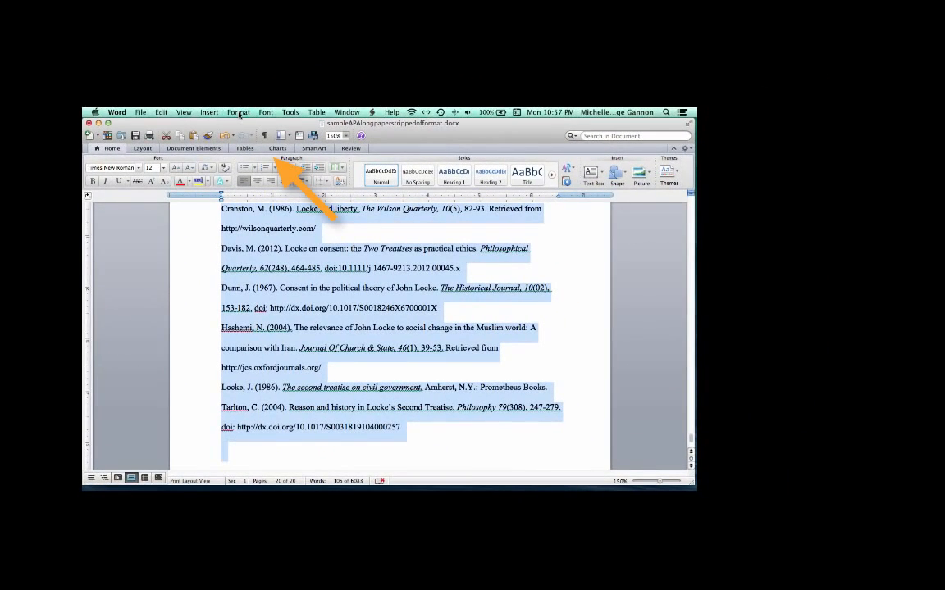
click(238, 112)
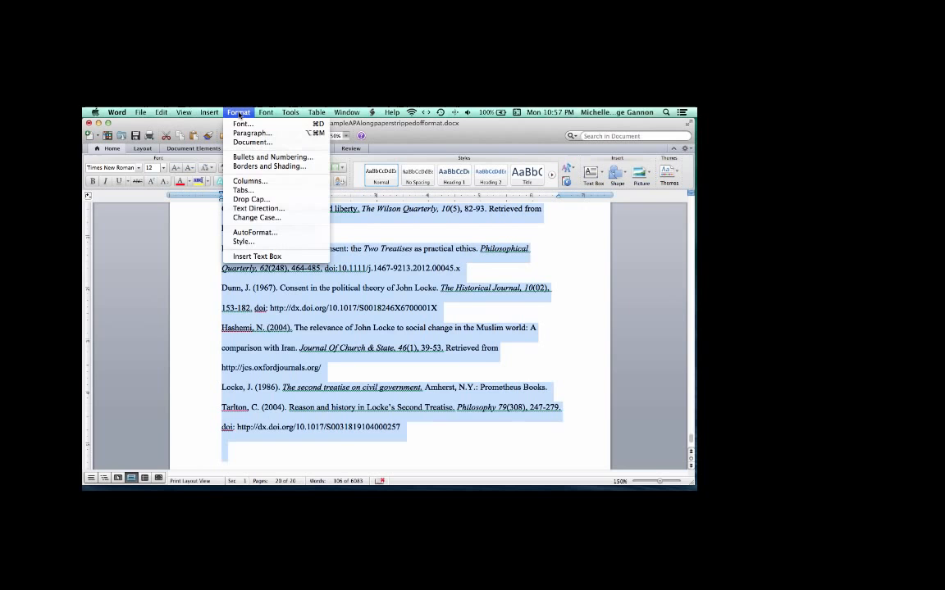
click(270, 135)
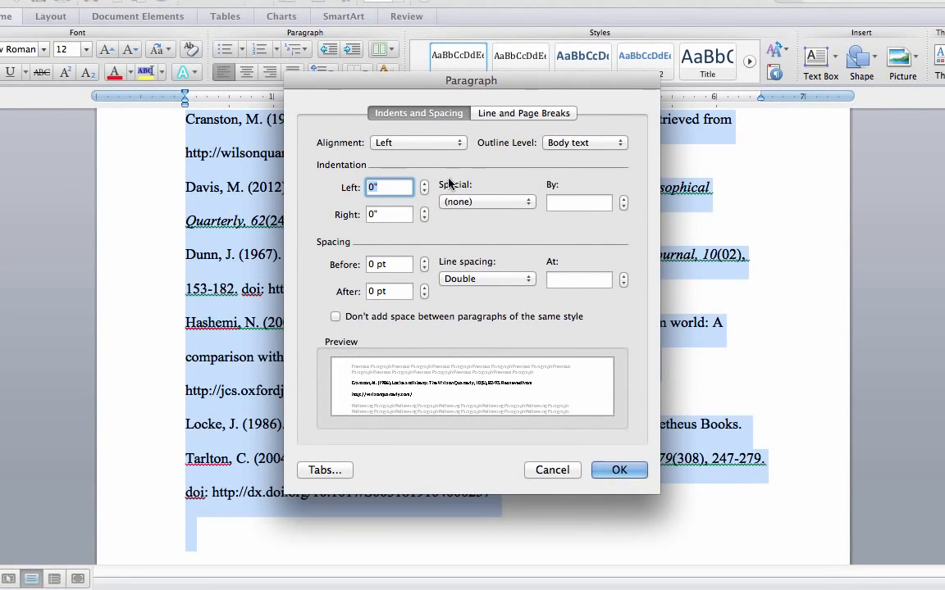
click(501, 204)
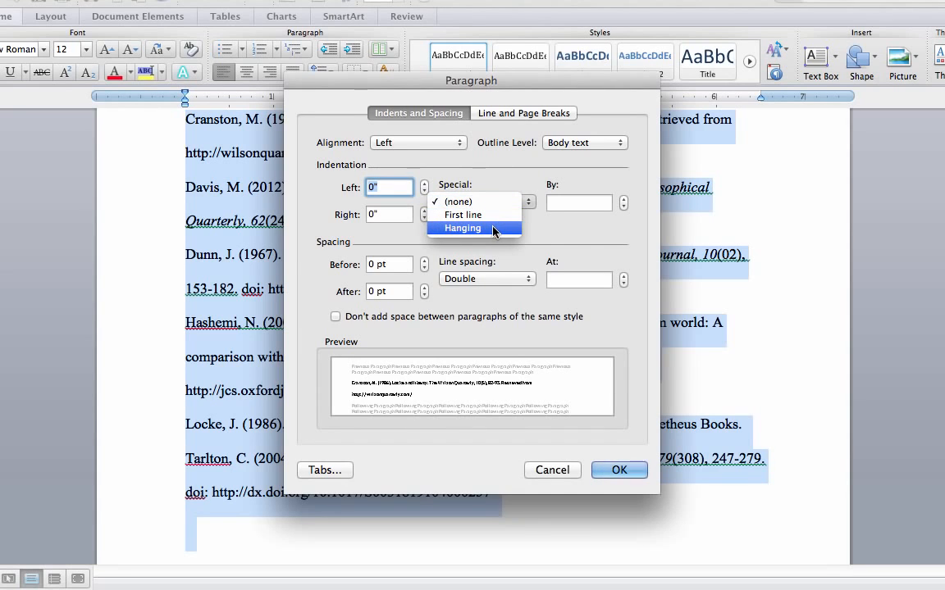
click(495, 229)
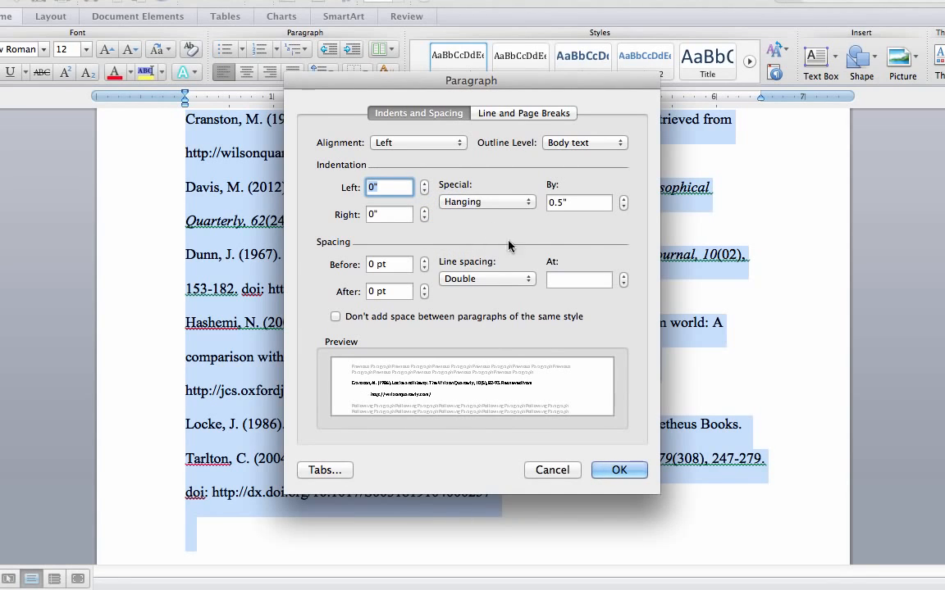
click(619, 470)
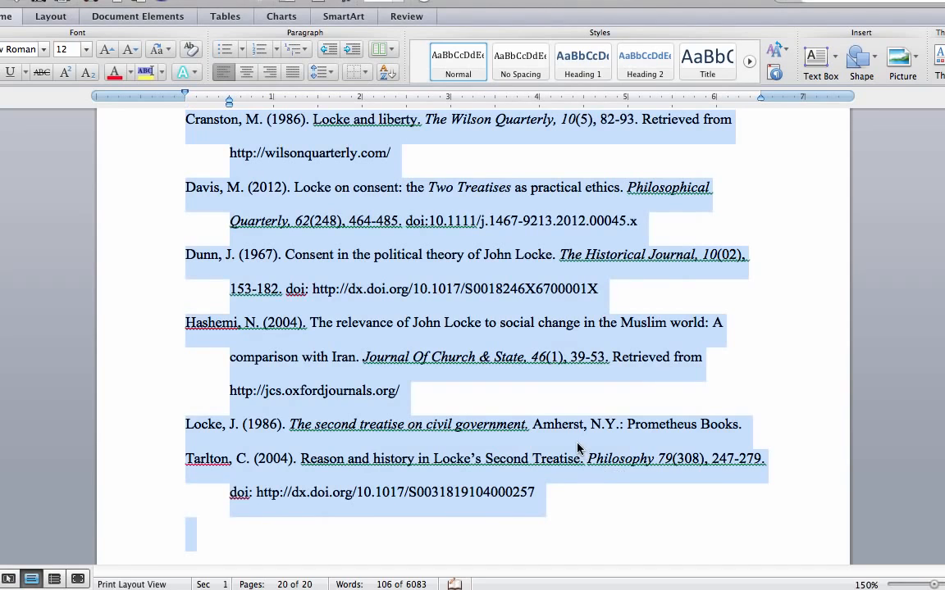
- Scroll through the References list to review the hanging-indented entries
scroll(557, 435, up, 1)
scroll(576, 447, up, 2)
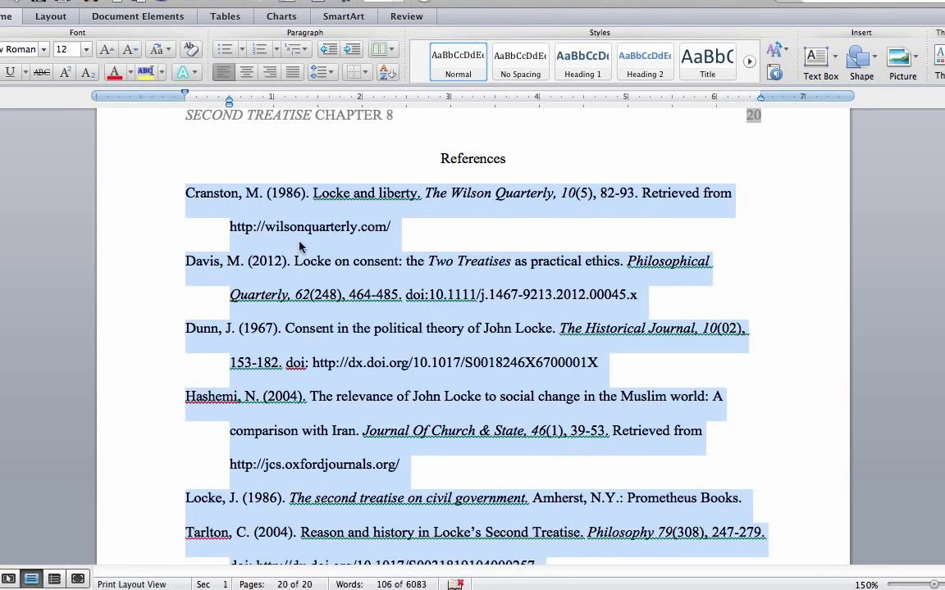
scroll(234, 287, down, 5)
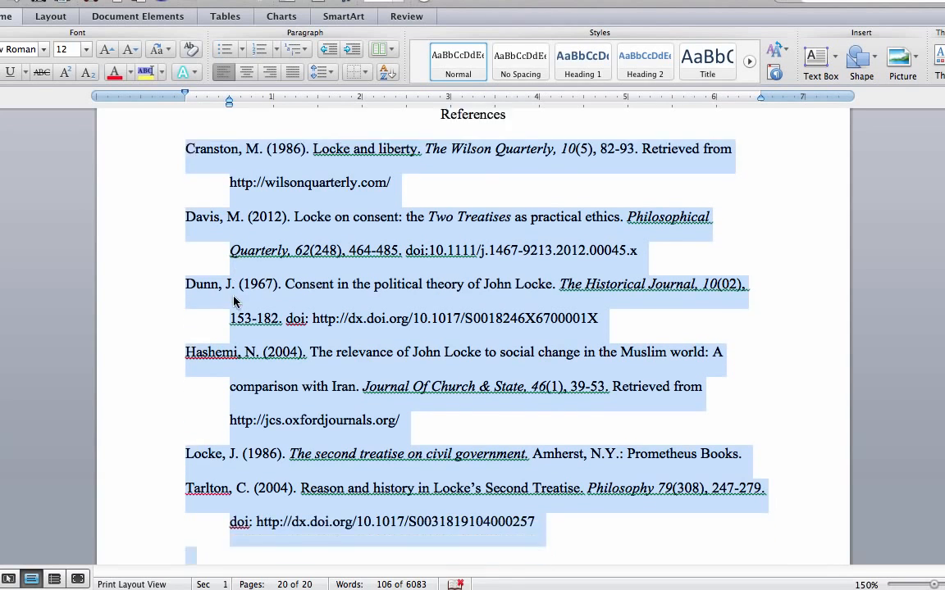
scroll(243, 325, up, 5)
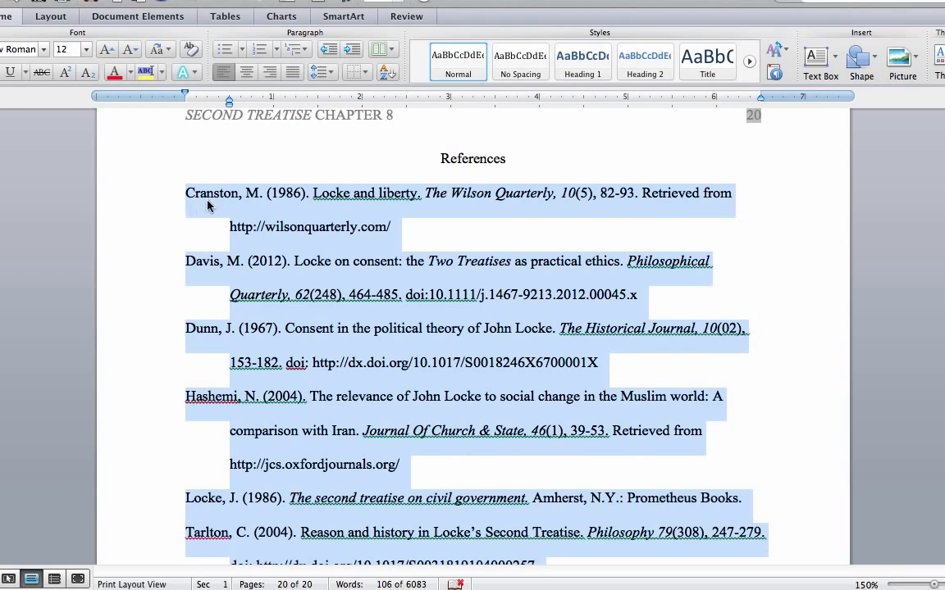
scroll(219, 379, down, 11)
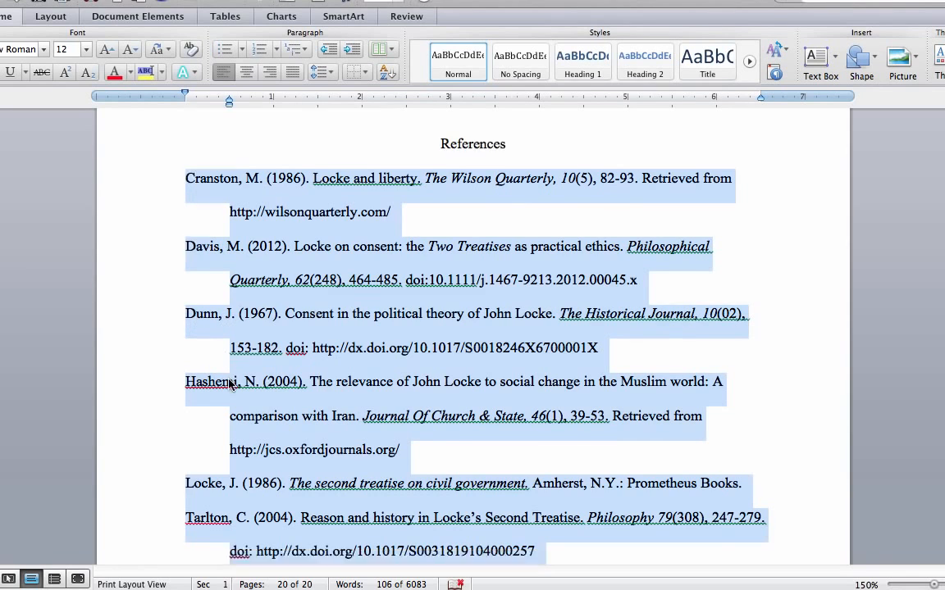
scroll(230, 385, up, 10)
scroll(267, 367, down, 1)
scroll(267, 367, down, 6)
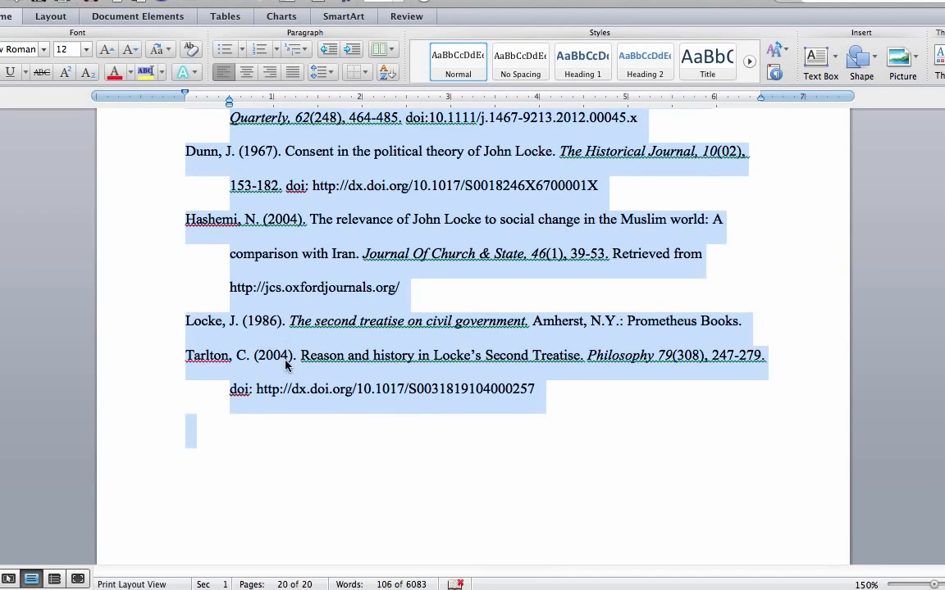
scroll(285, 368, up, 2)
scroll(286, 368, up, 6)
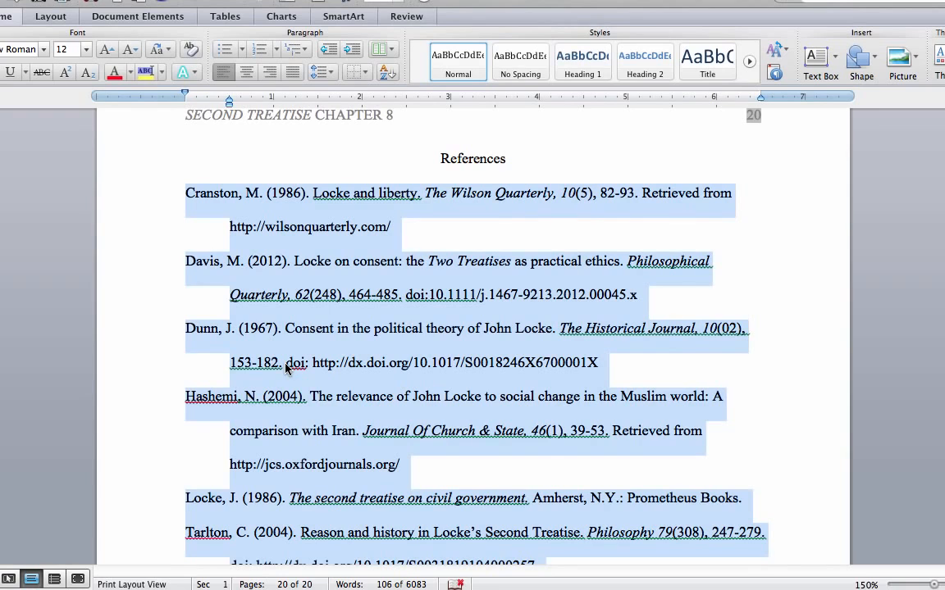
scroll(285, 369, up, 1)
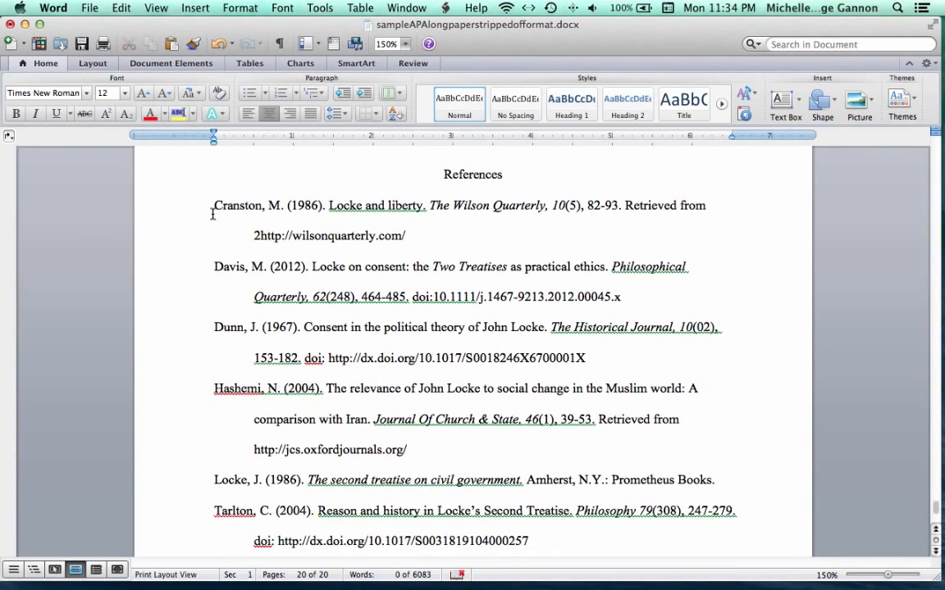
- Examine the parts of the Cranston entry: article title, journal name, volume and issue number
click(213, 210)
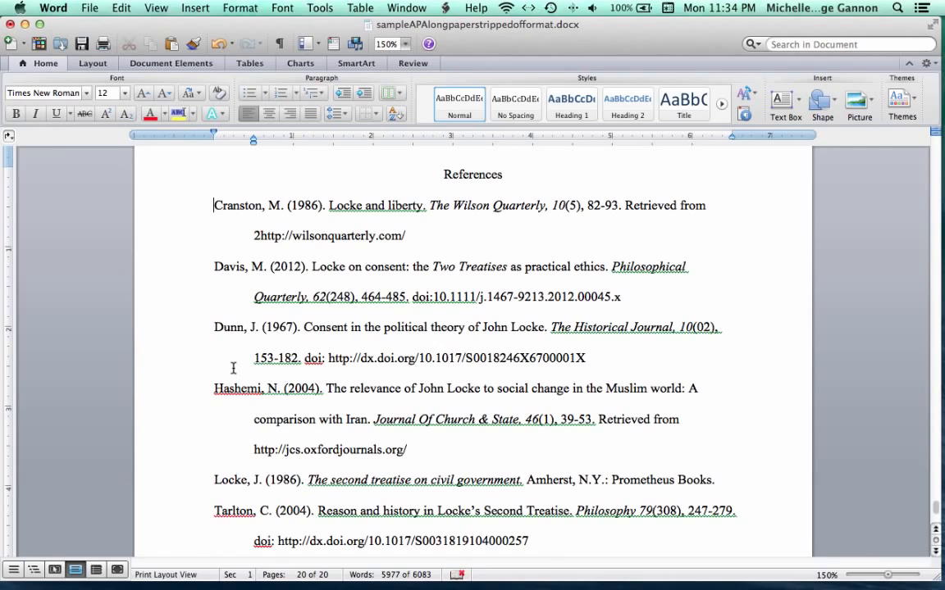
click(268, 205)
drag(329, 205, 418, 206)
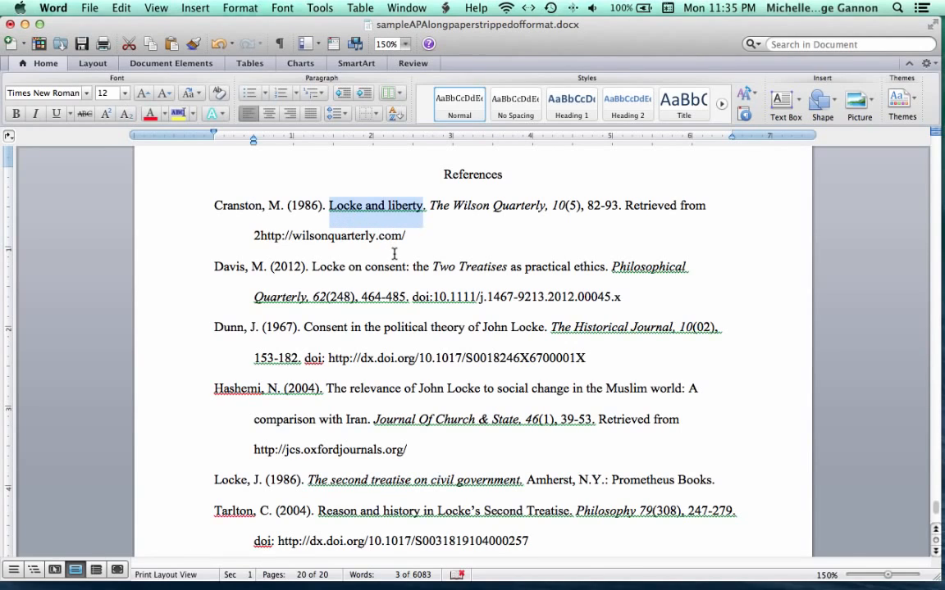
click(427, 205)
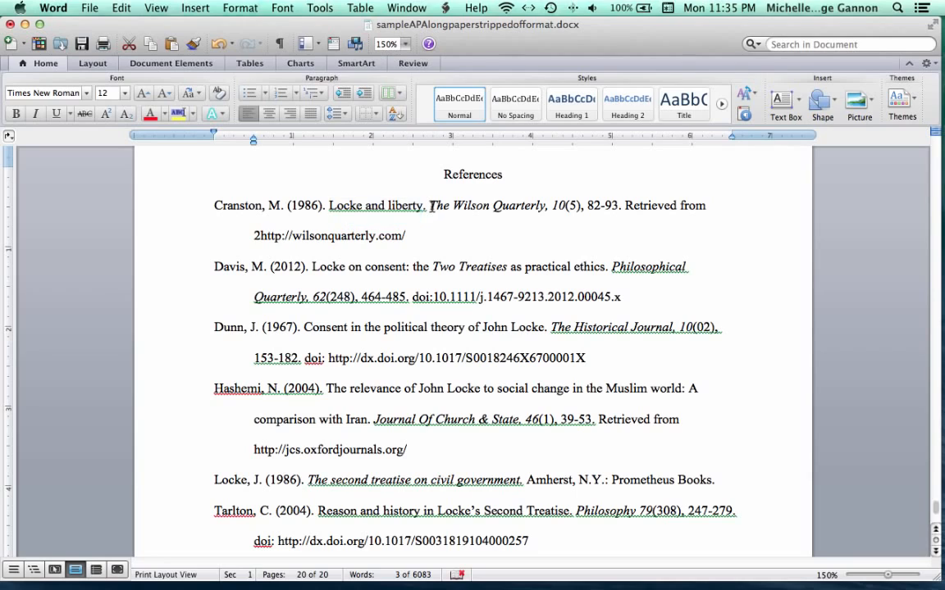
drag(427, 205, 563, 219)
click(553, 210)
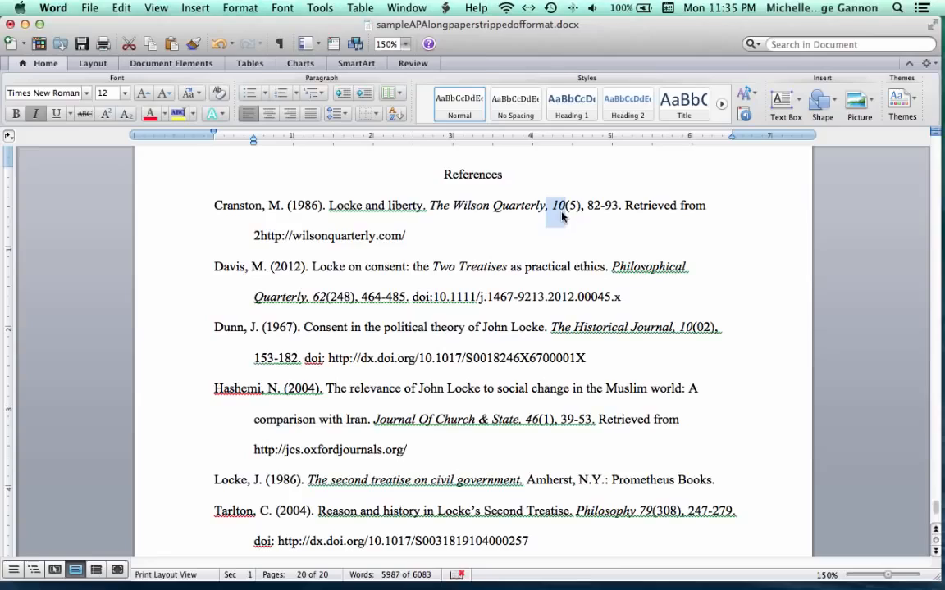
click(568, 220)
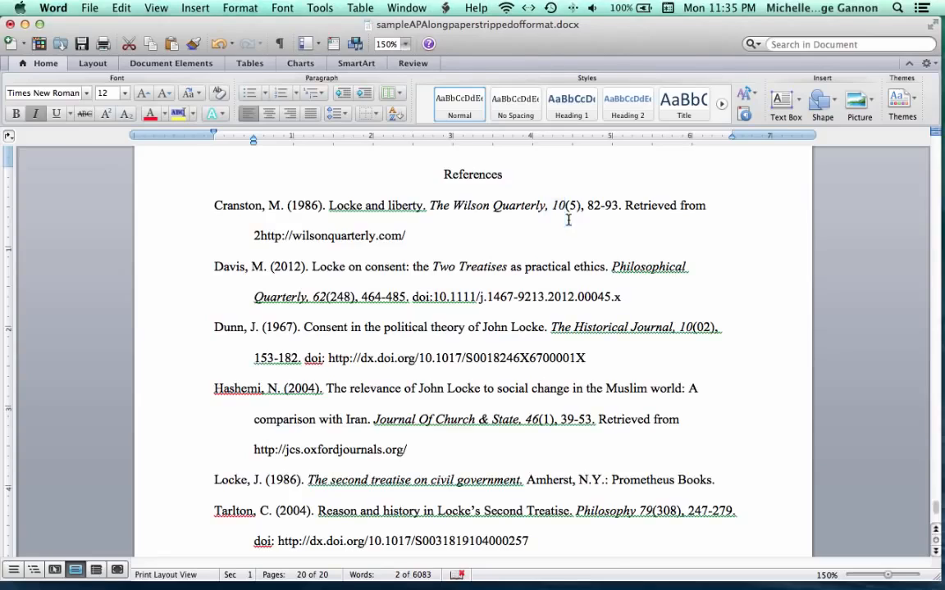
click(572, 207)
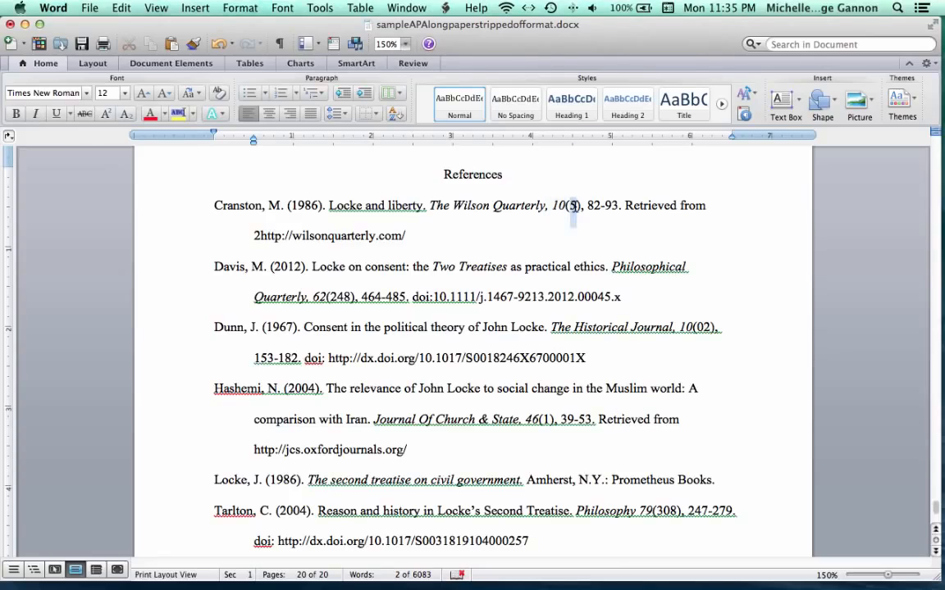
drag(576, 207, 578, 206)
drag(580, 206, 567, 208)
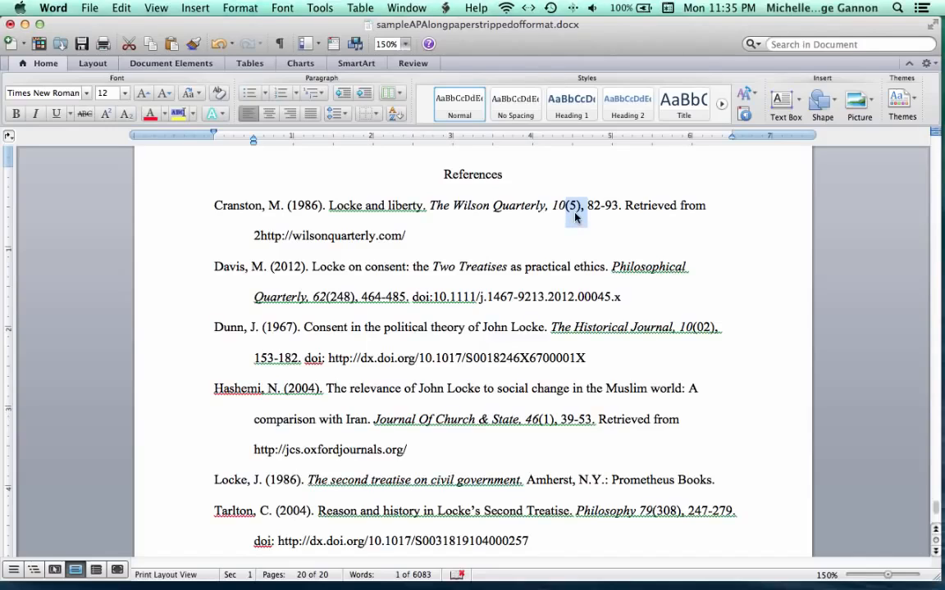
click(518, 206)
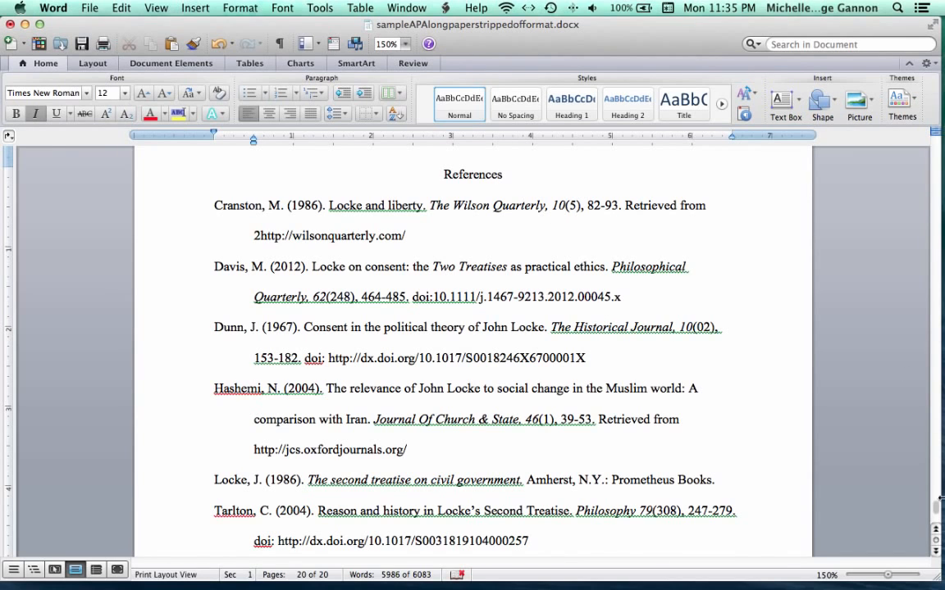
drag(941, 497, 889, 139)
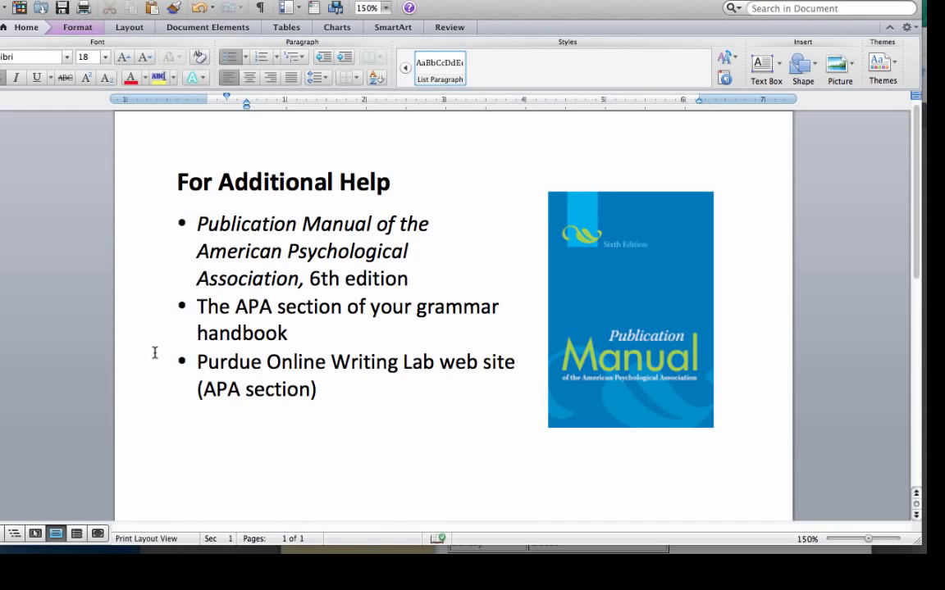
scroll(154, 353, down, 10)
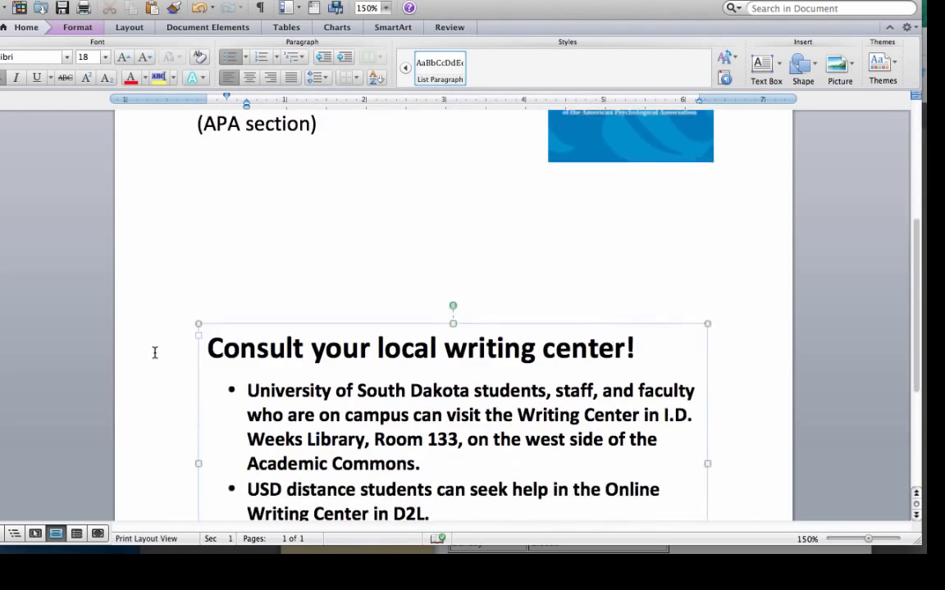